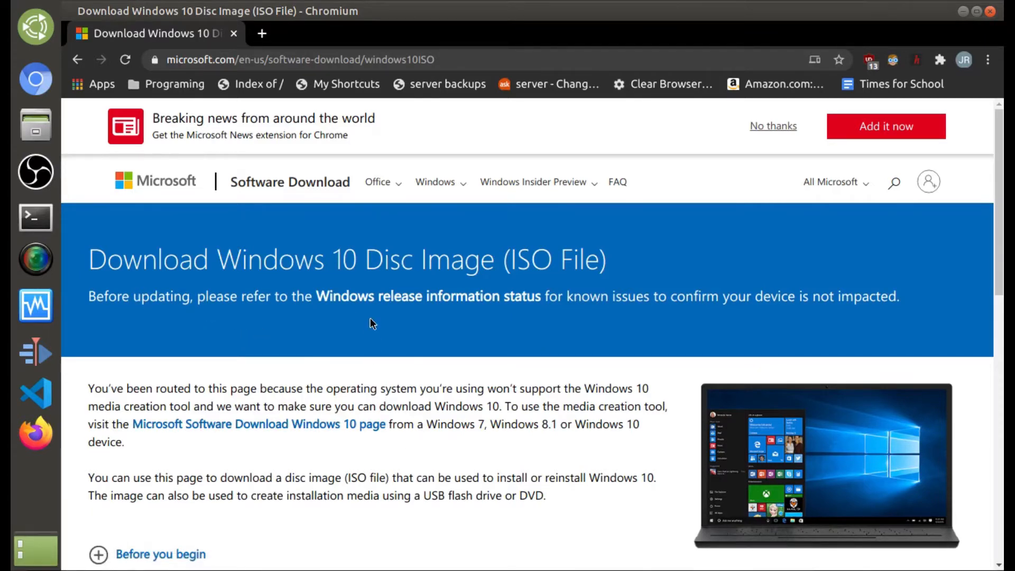
Step: Switch to the workspace showing the Windows 7 VM's Firefox on the Download Windows 10 page
key(ctrl+alt+Right)
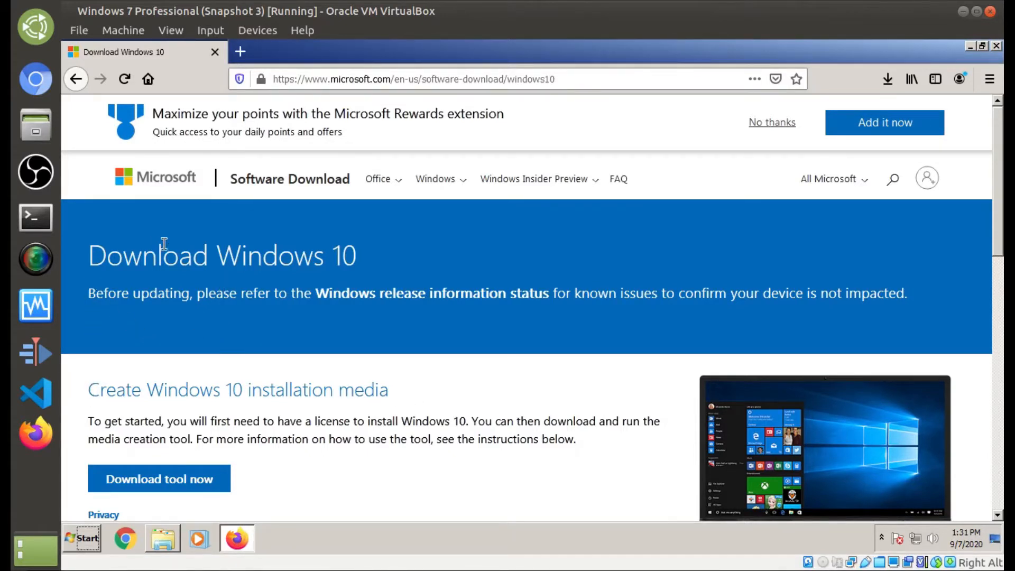
scroll(247, 281, down, 3)
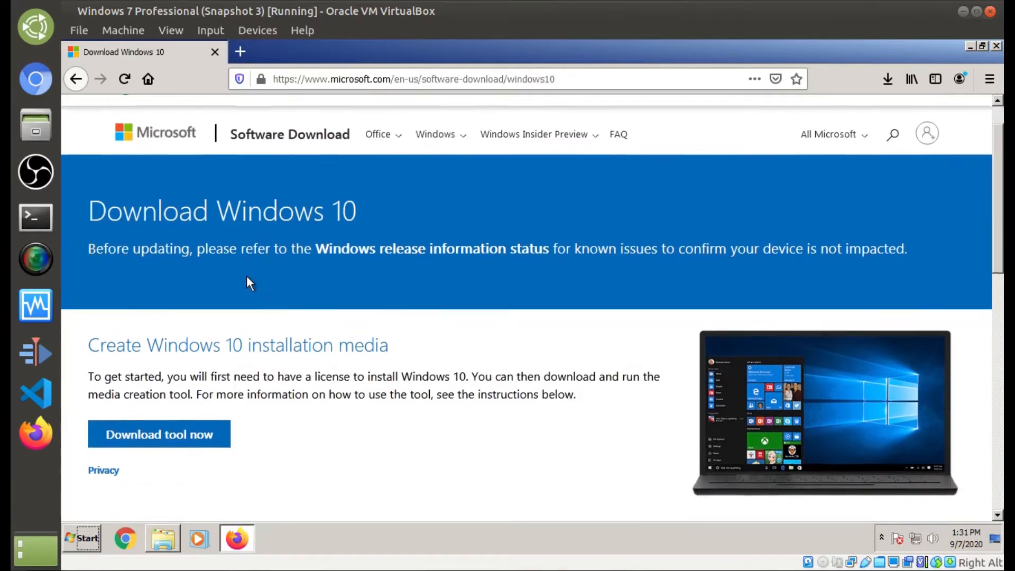
scroll(138, 242, up, 3)
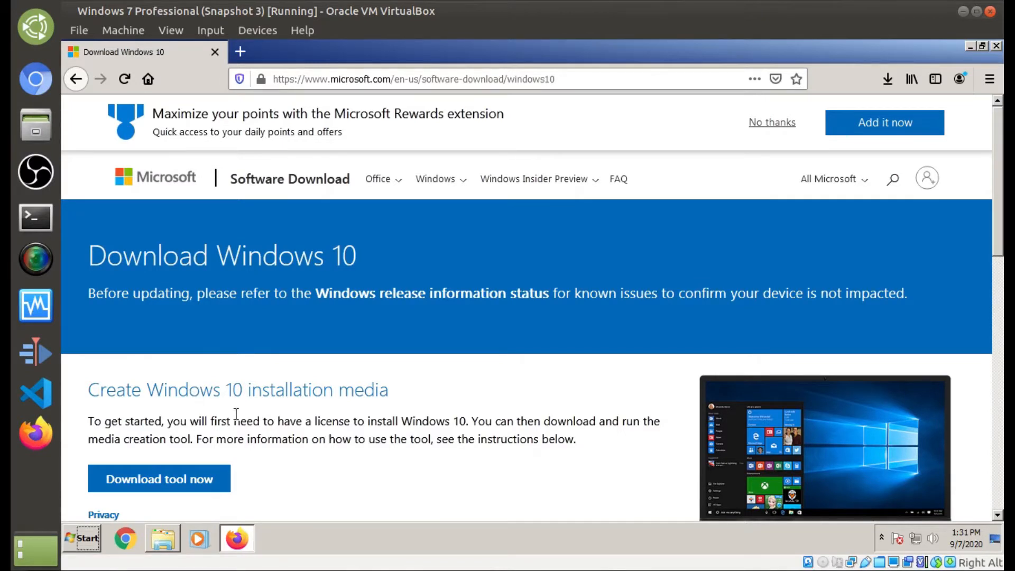
click(168, 477)
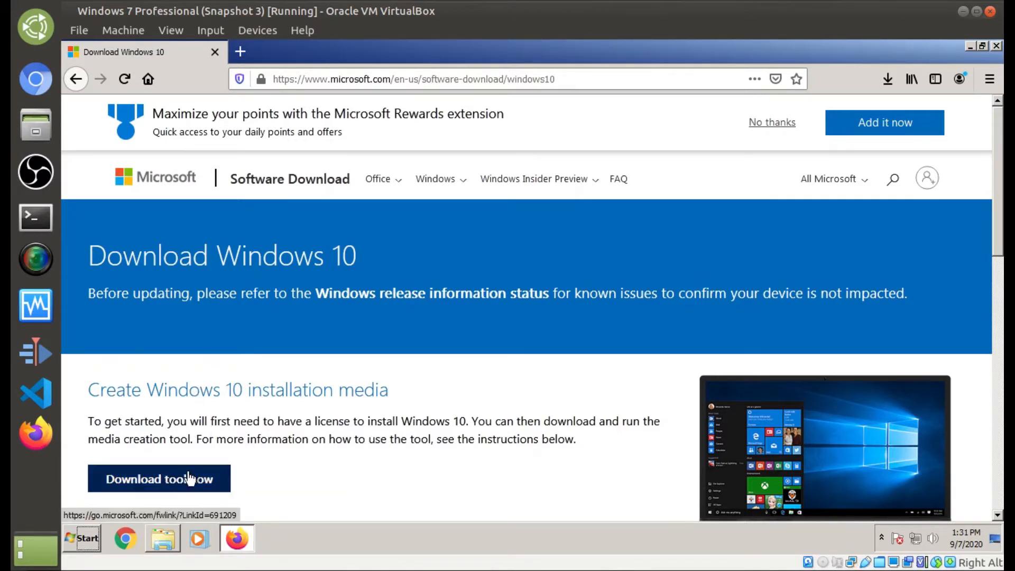
click(203, 485)
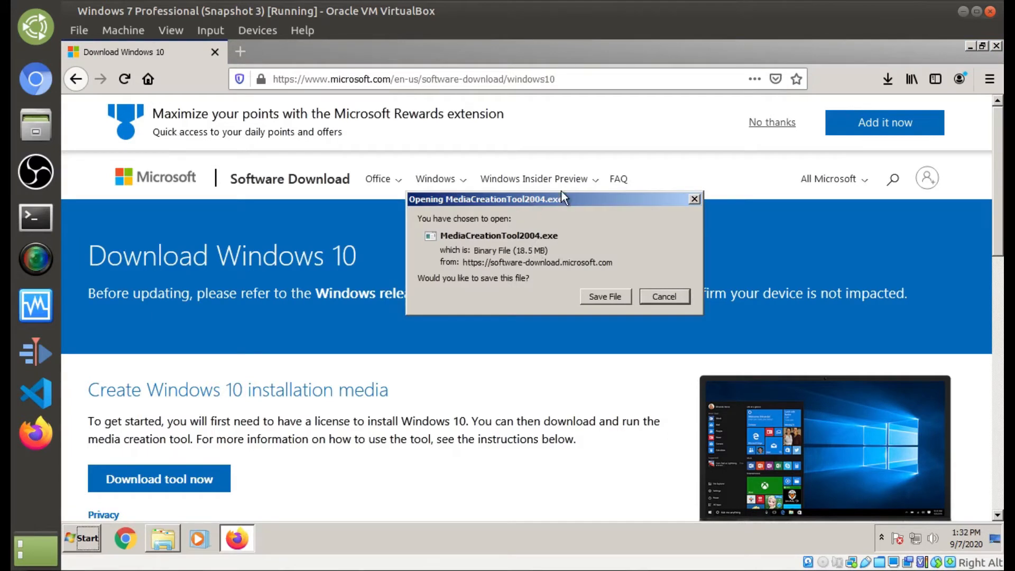
click(657, 296)
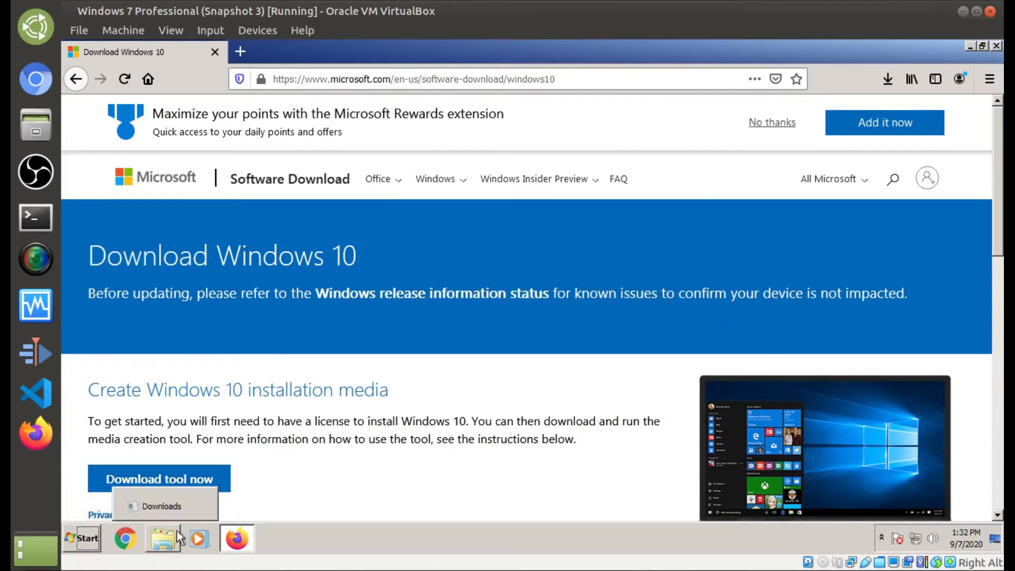
Step: Open the Downloads folder in Explorer and refresh its file list
click(168, 547)
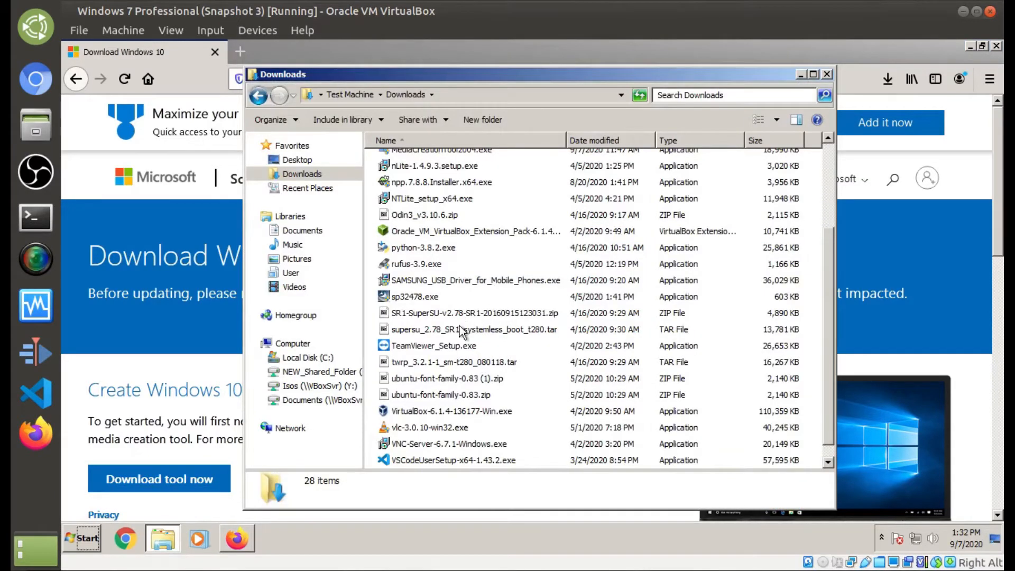
scroll(440, 384, down, 1)
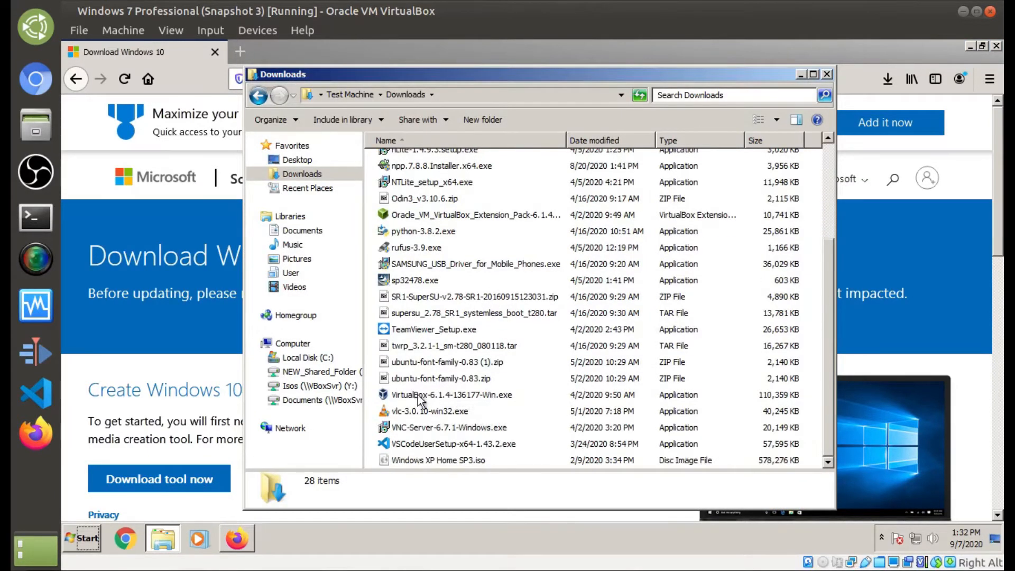
scroll(413, 410, up, 3)
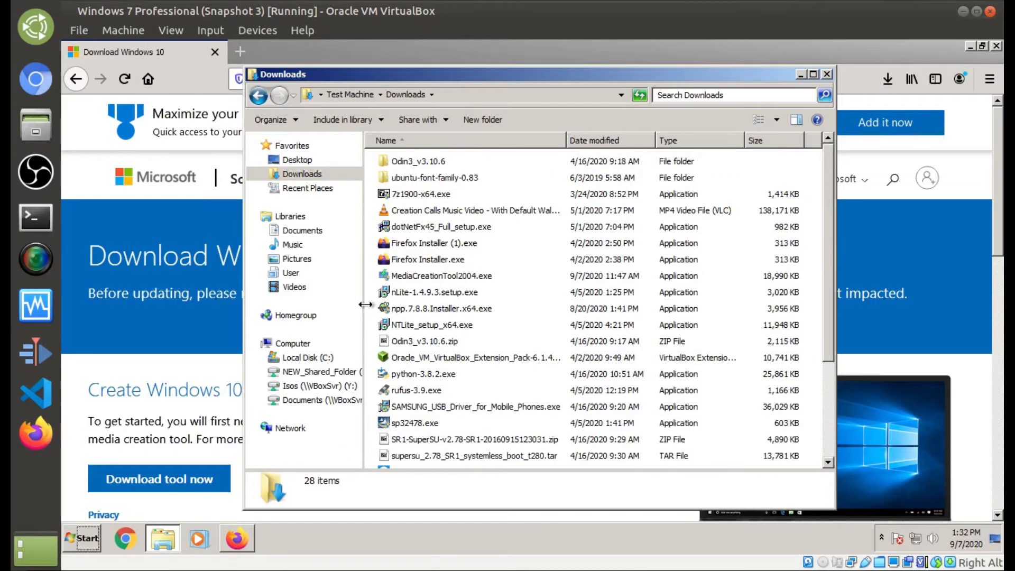
right_click(370, 297)
click(405, 346)
Step: Launch MediaCreationTool2004.exe from the Downloads folder
scroll(449, 365, down, 3)
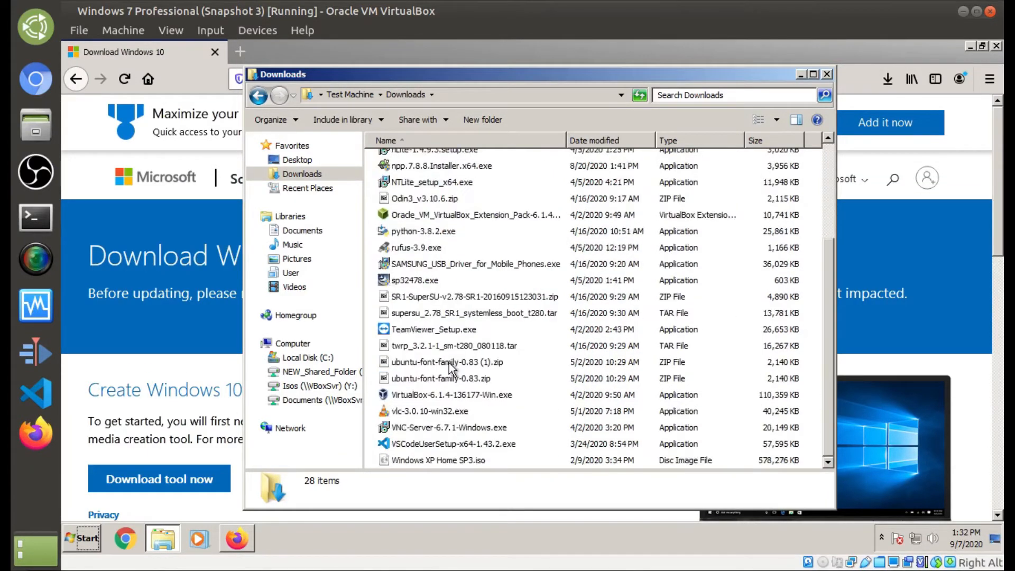
scroll(518, 396, up, 3)
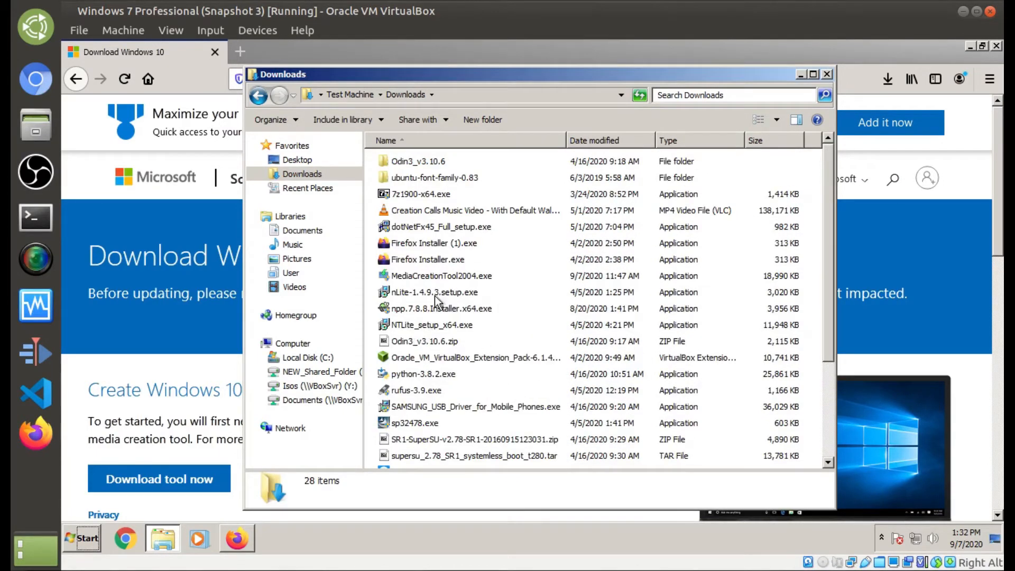
mouse_move(490, 279)
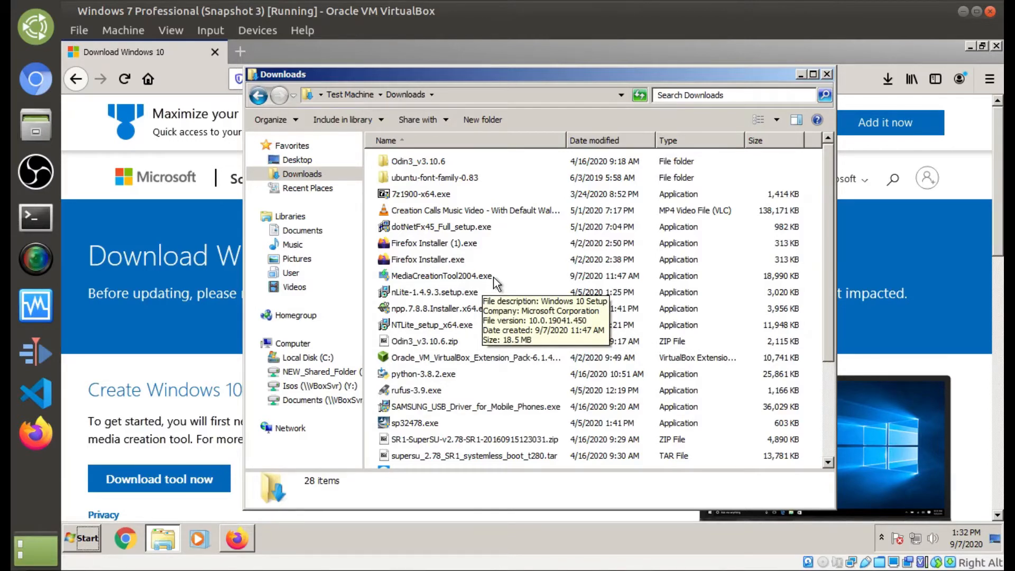
double_click(493, 277)
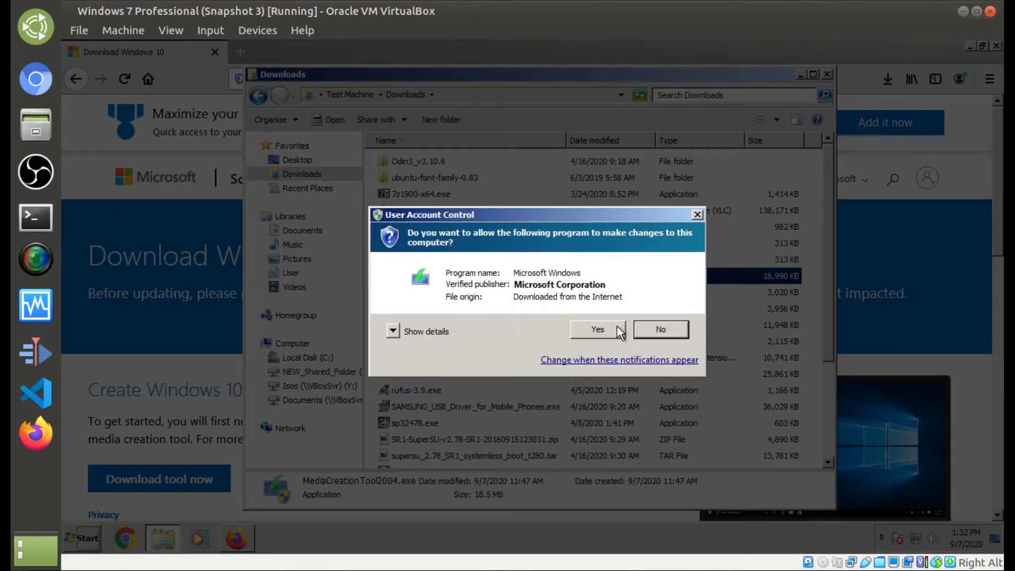
Step: Allow the Media Creation Tool in User Account Control, close the VM's Firefox, and return to Chromium
click(598, 329)
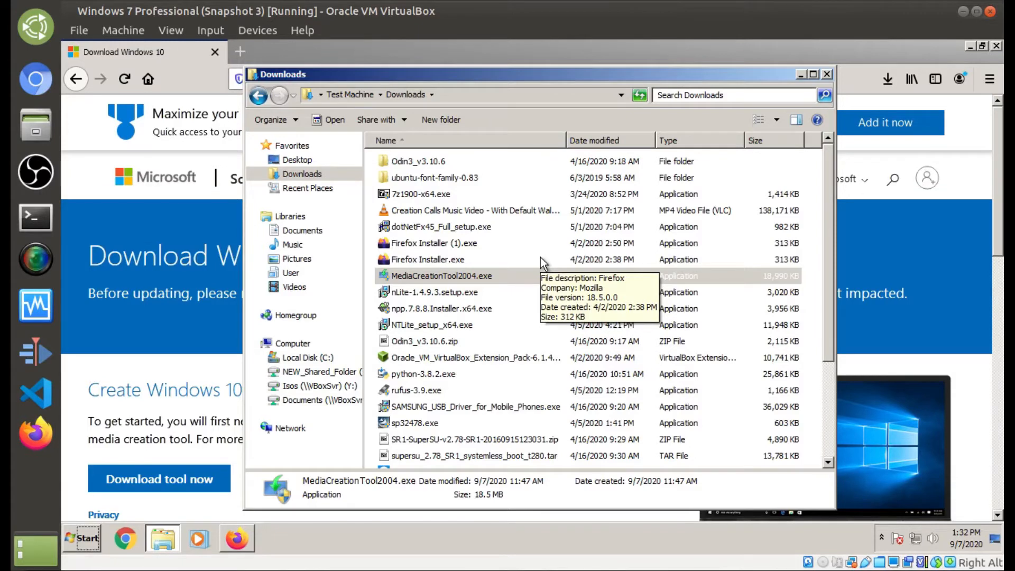
click(996, 46)
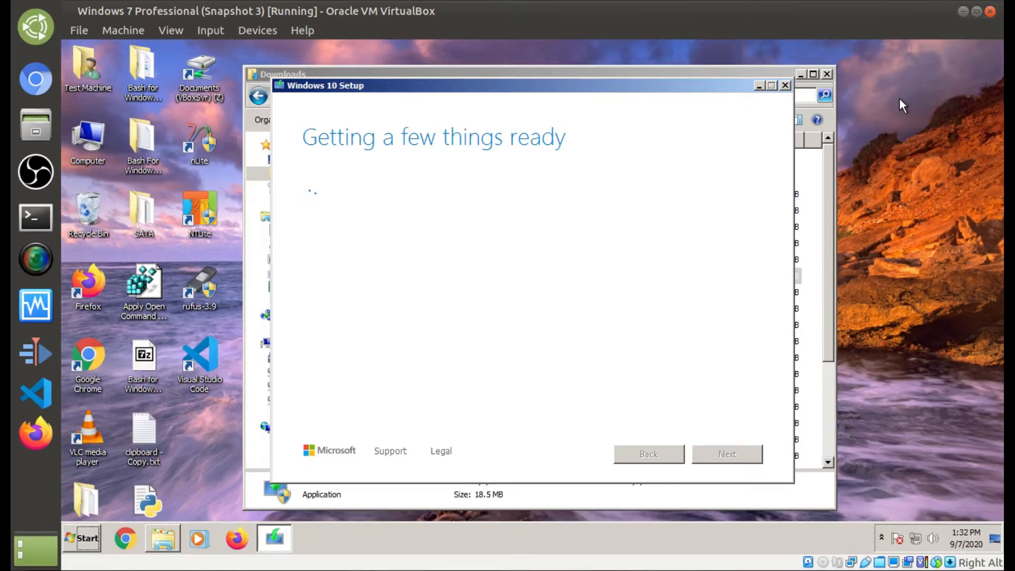
key(ctrl+alt+Left)
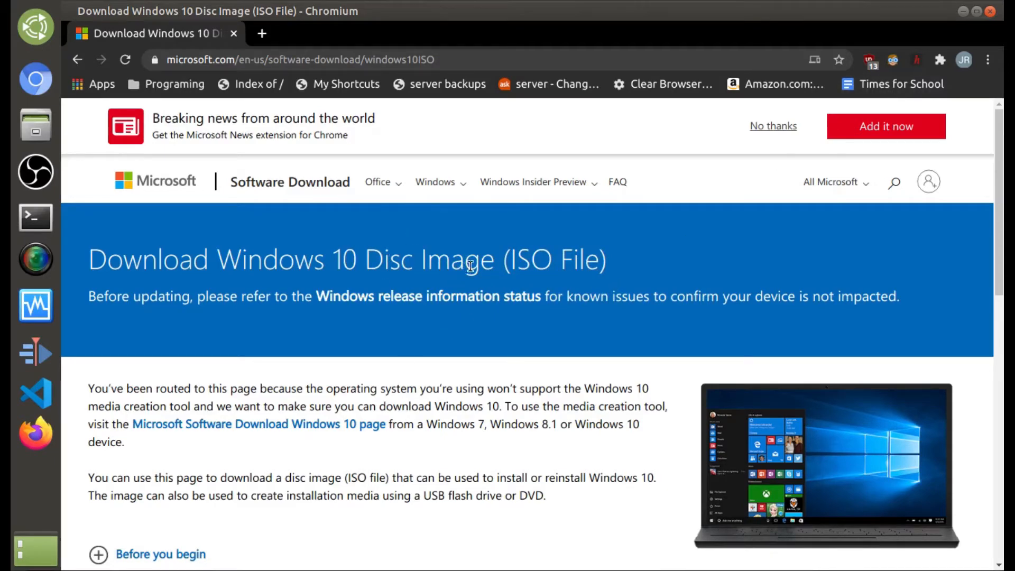
Step: Scroll the disc image page, then highlight and clear part of its heading
scroll(476, 296, down, 3)
scroll(453, 330, up, 3)
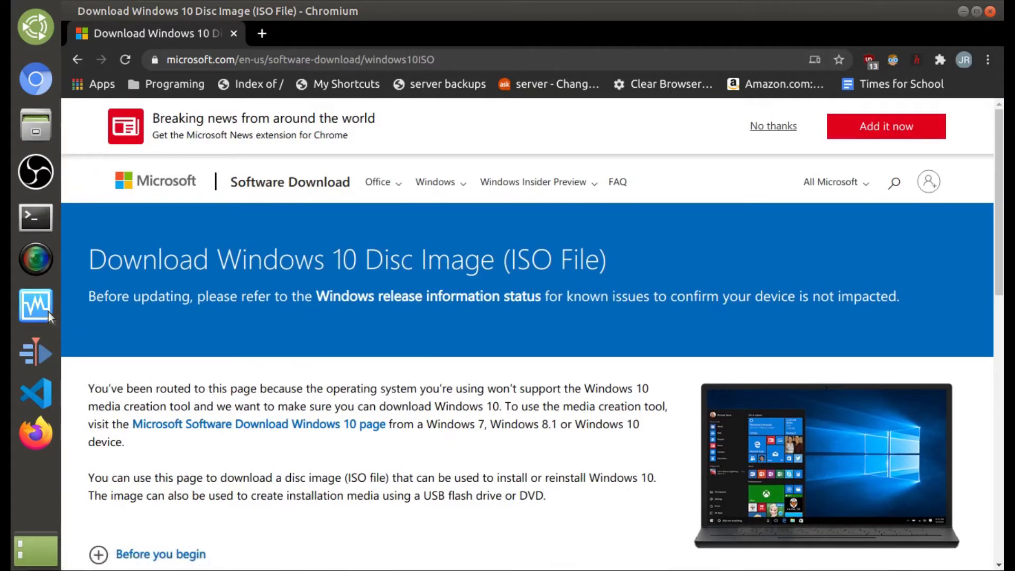
drag(90, 262, 162, 265)
click(278, 264)
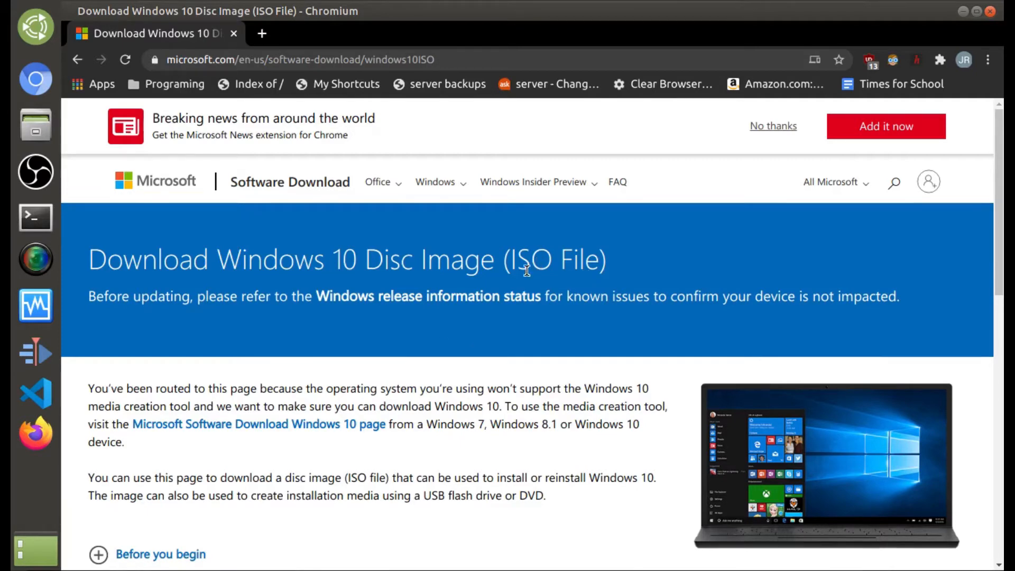
Step: Select Windows 10 as the ISO edition and confirm it
scroll(544, 265, down, 6)
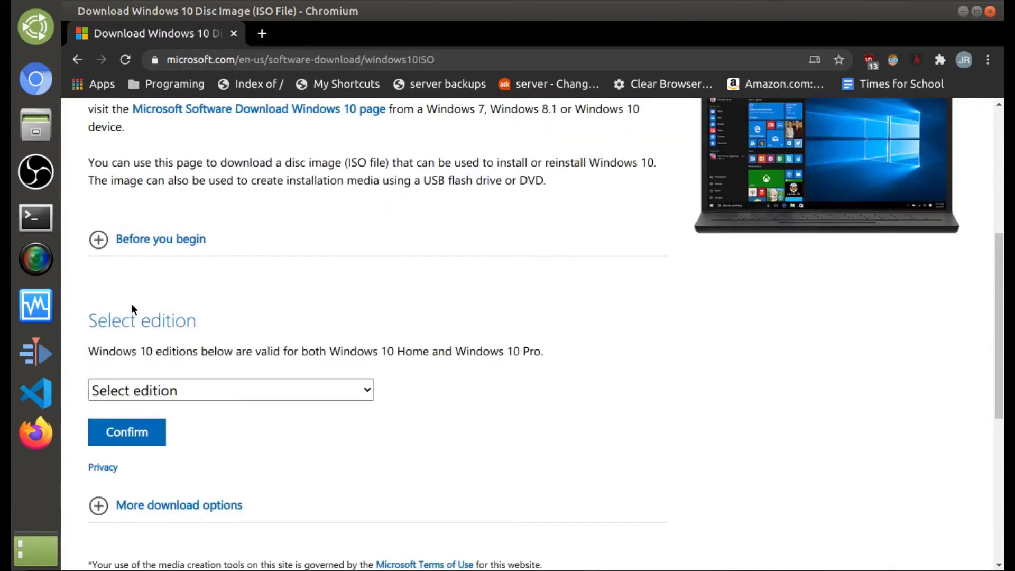
click(176, 391)
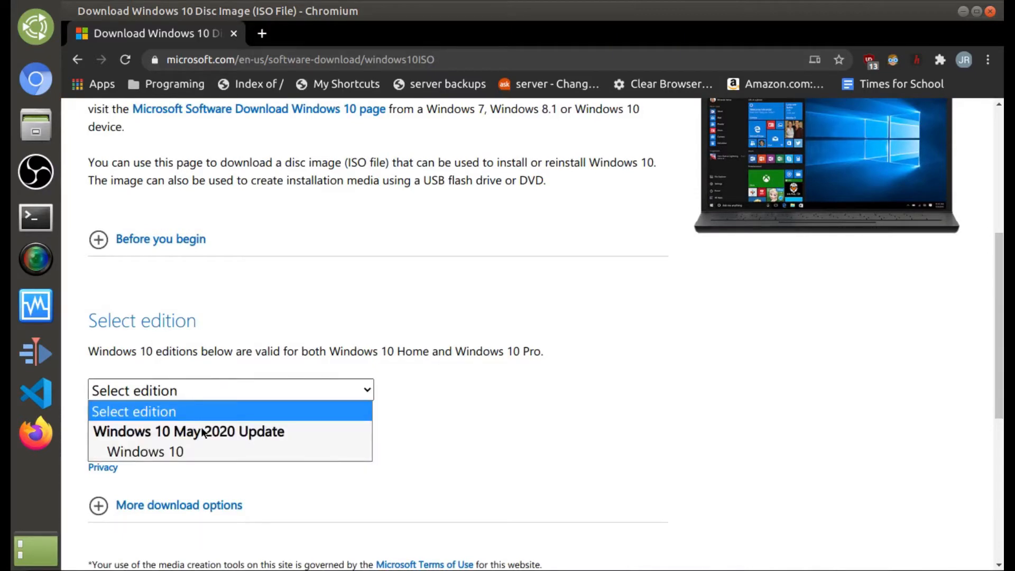
click(183, 451)
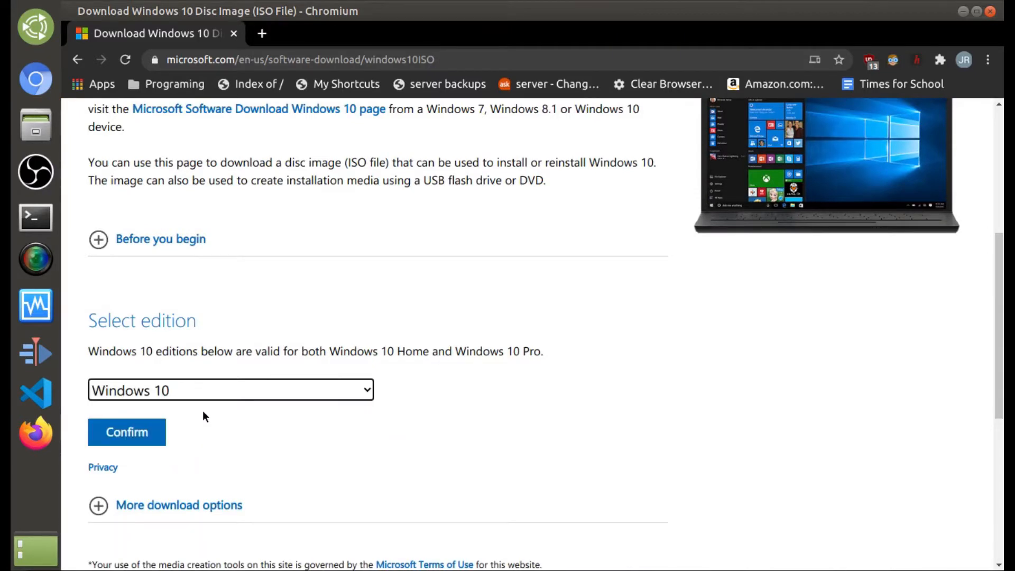
click(166, 505)
scroll(206, 460, down, 3)
scroll(214, 454, down, 2)
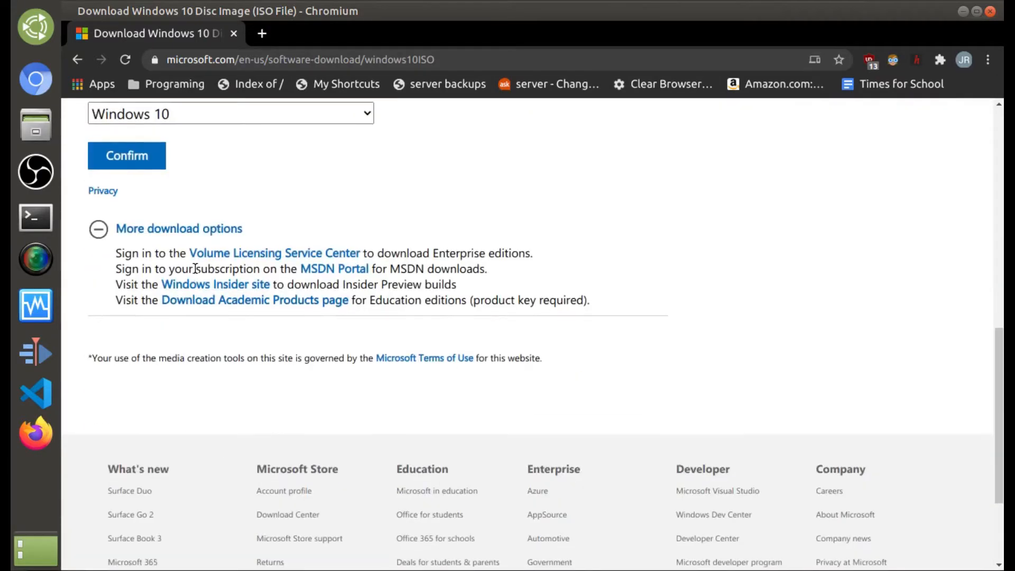
scroll(172, 275, up, 3)
click(125, 353)
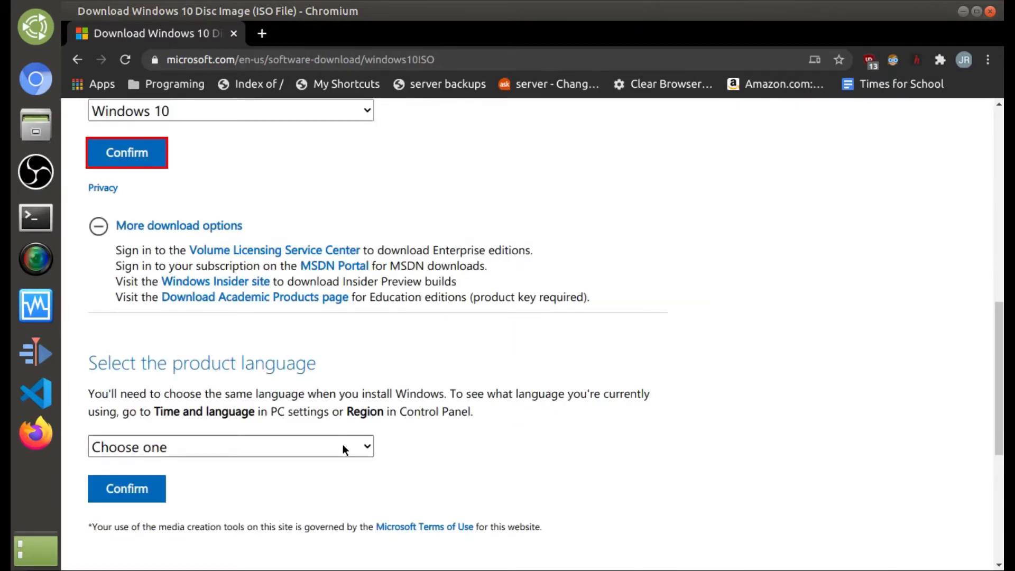
Step: Confirm English as the language and save the 64-bit Win10_2004_English_x64.iso
click(344, 447)
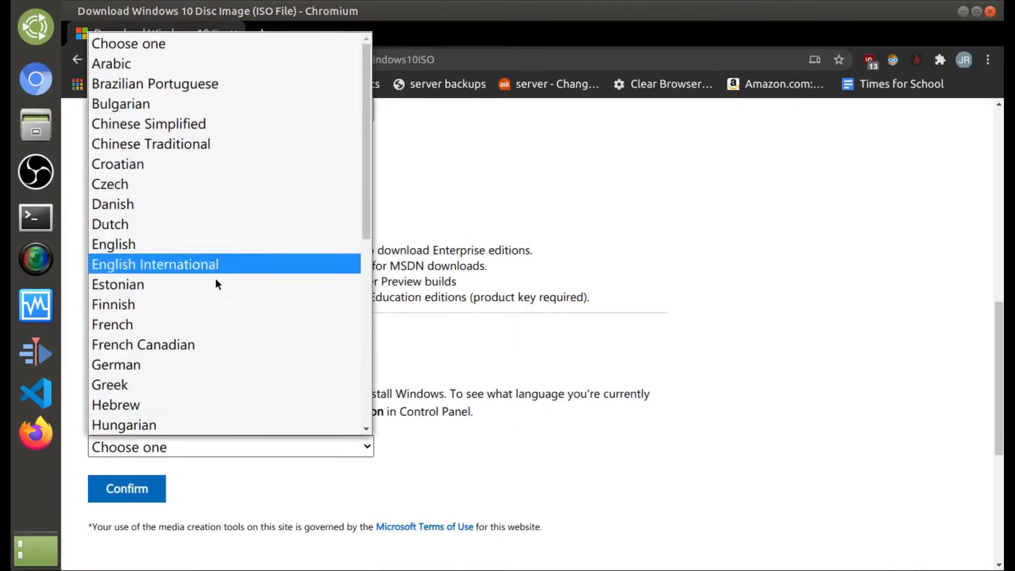
click(204, 245)
click(146, 501)
scroll(241, 297, up, 3)
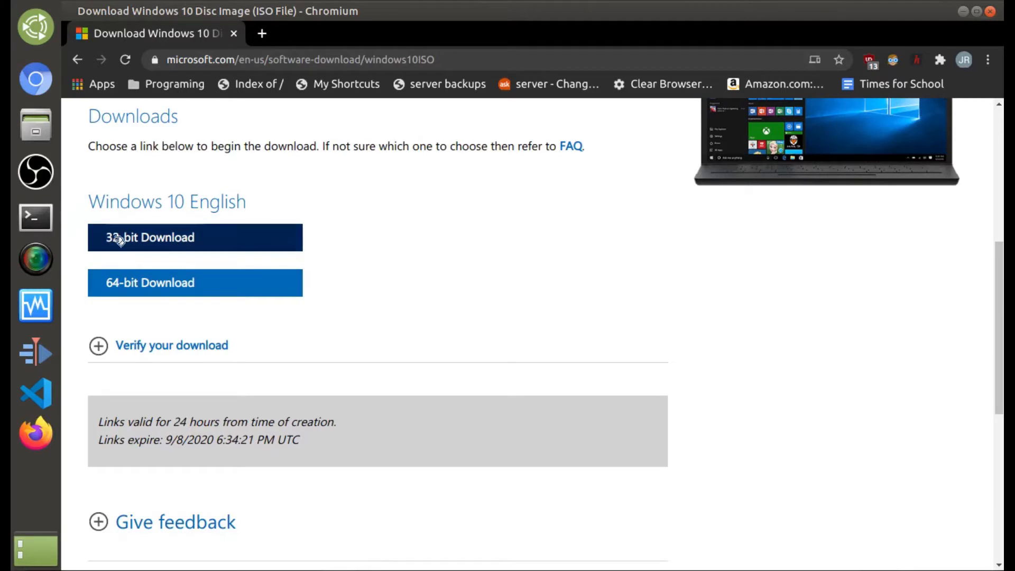
click(238, 297)
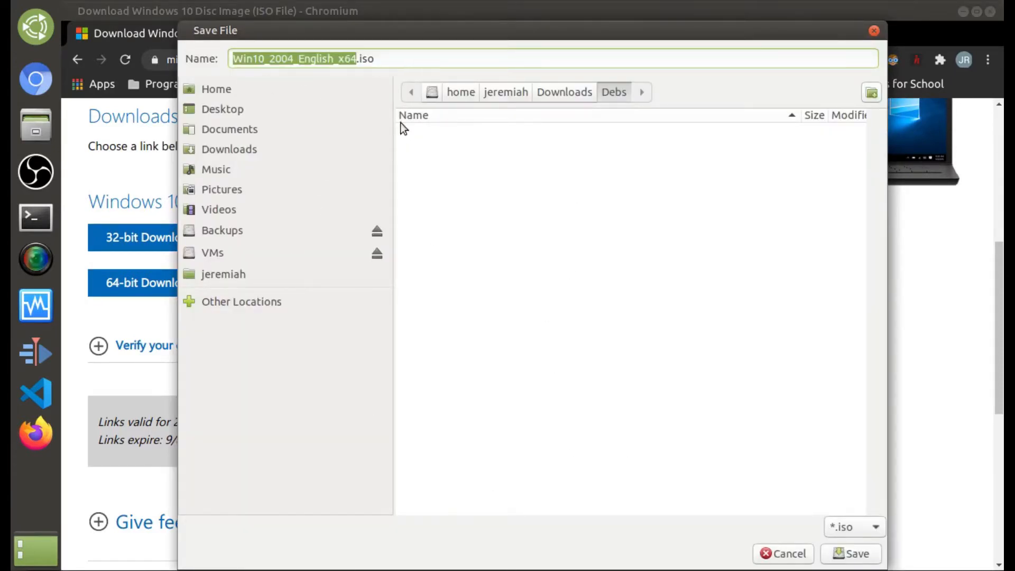
key(Return)
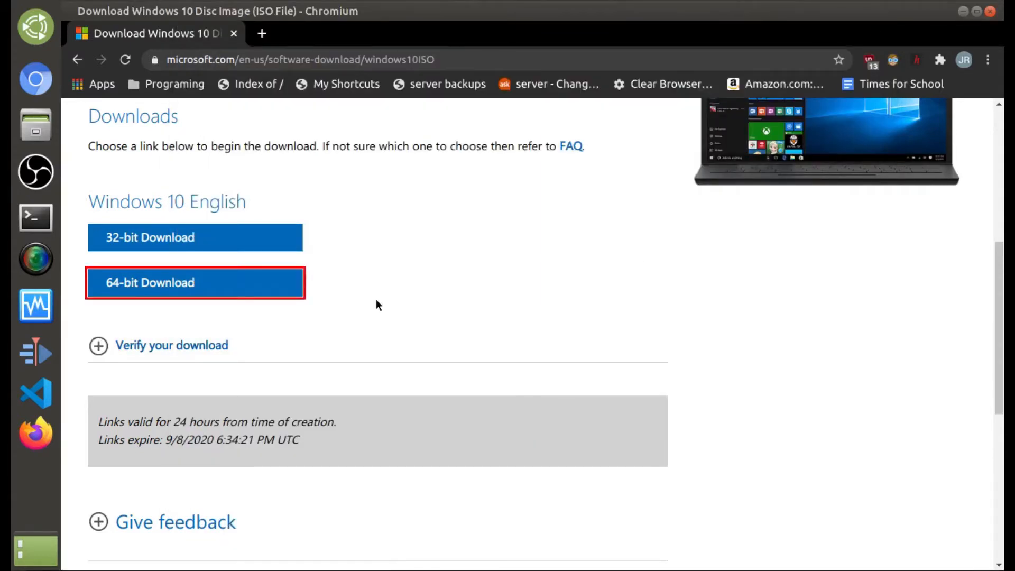
Step: In the VM, accept the Windows 10 license terms and close the Downloads window behind setup
key(alt+Tab)
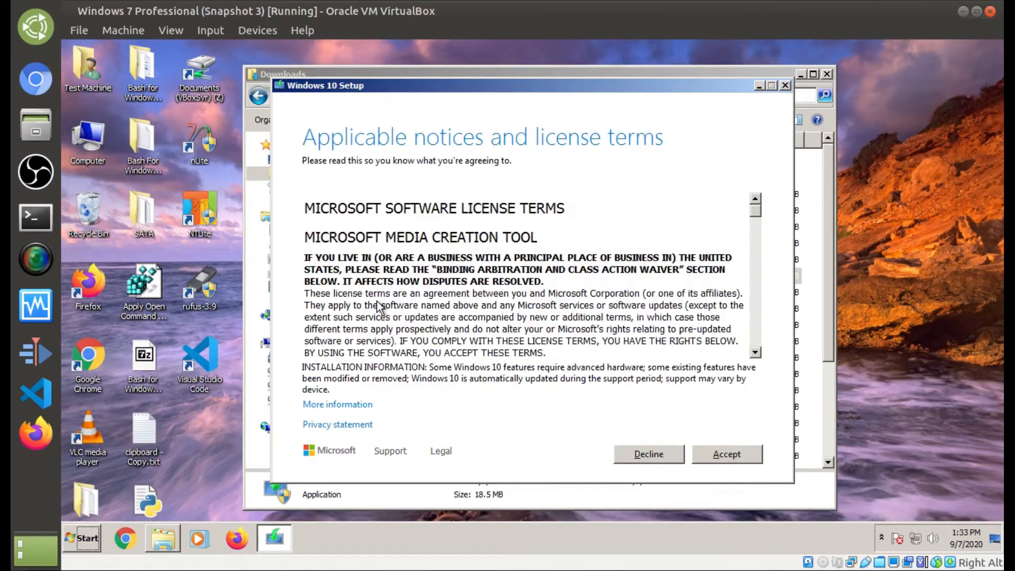
drag(366, 88, 371, 89)
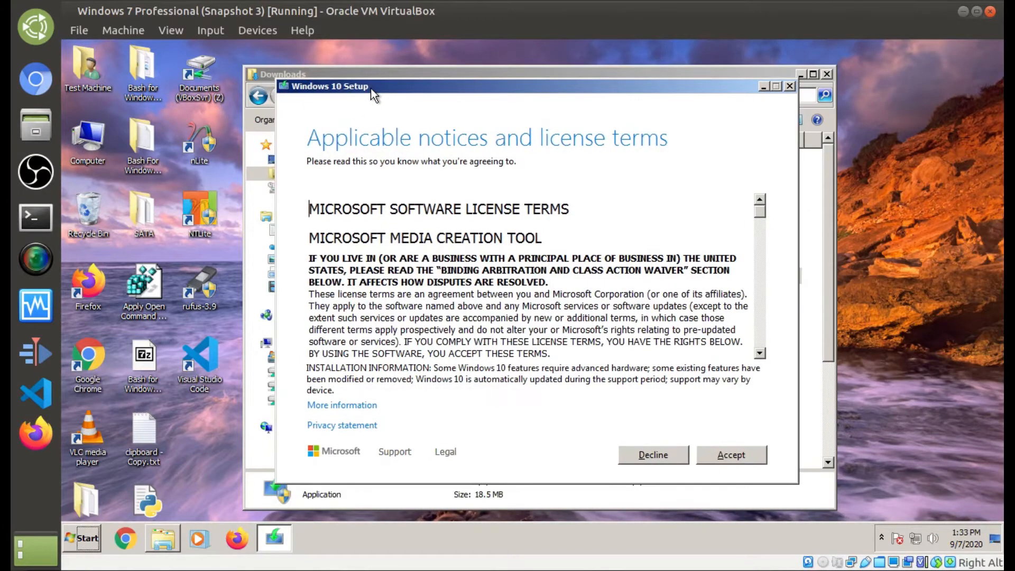
click(733, 453)
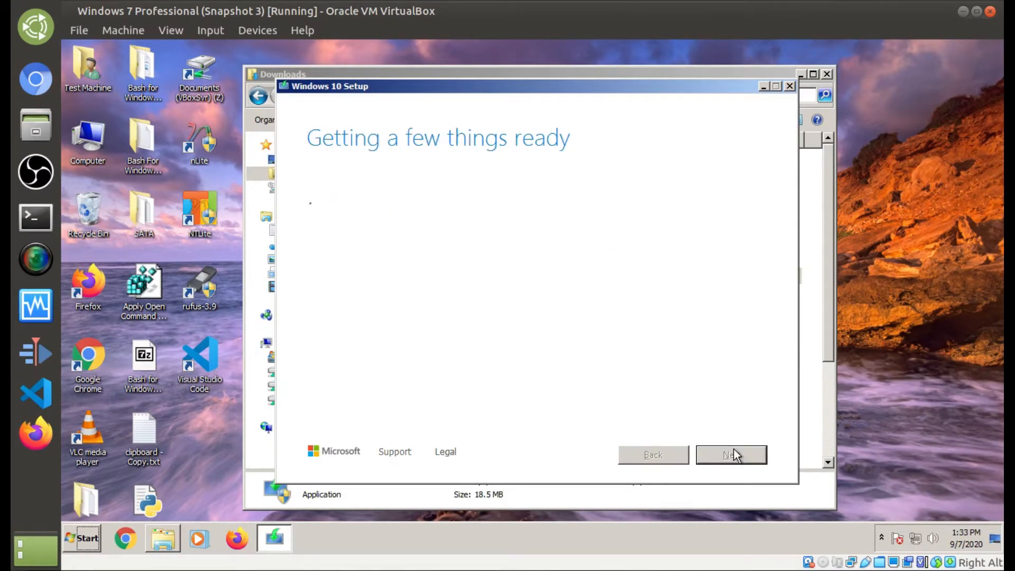
click(823, 76)
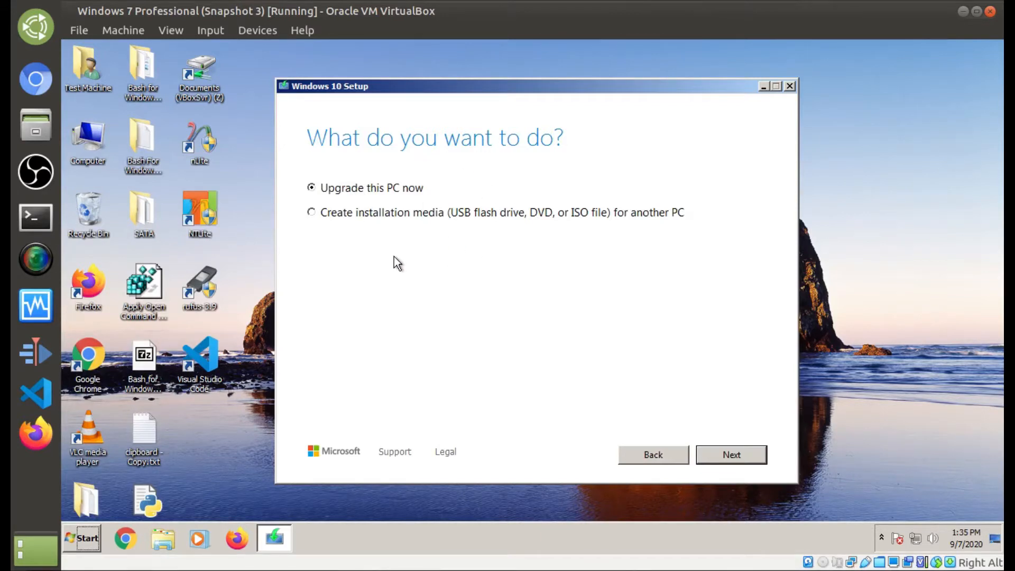
Step: Choose to create installation media and turn off 'Use the recommended options'
click(339, 215)
click(732, 455)
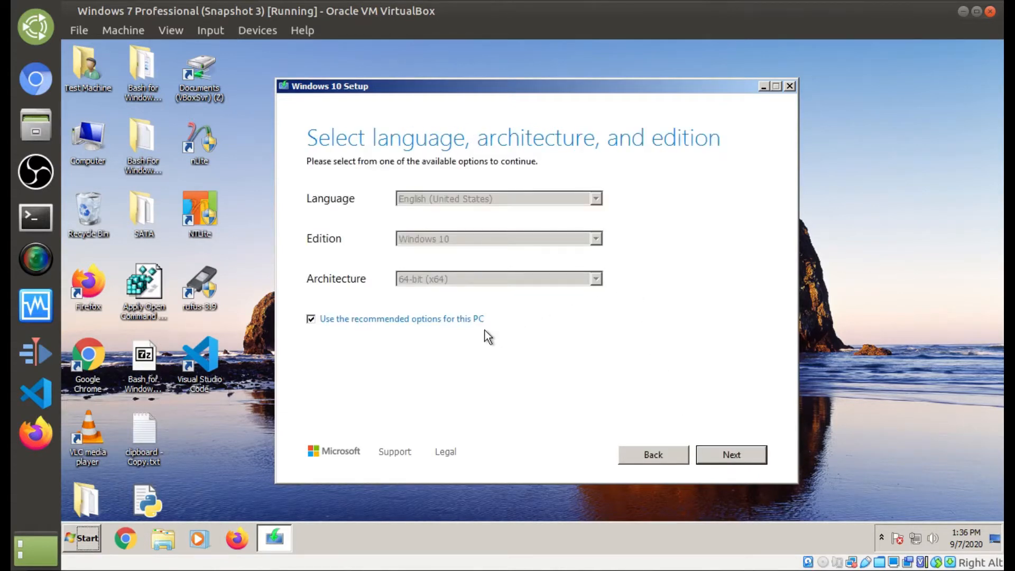
click(467, 320)
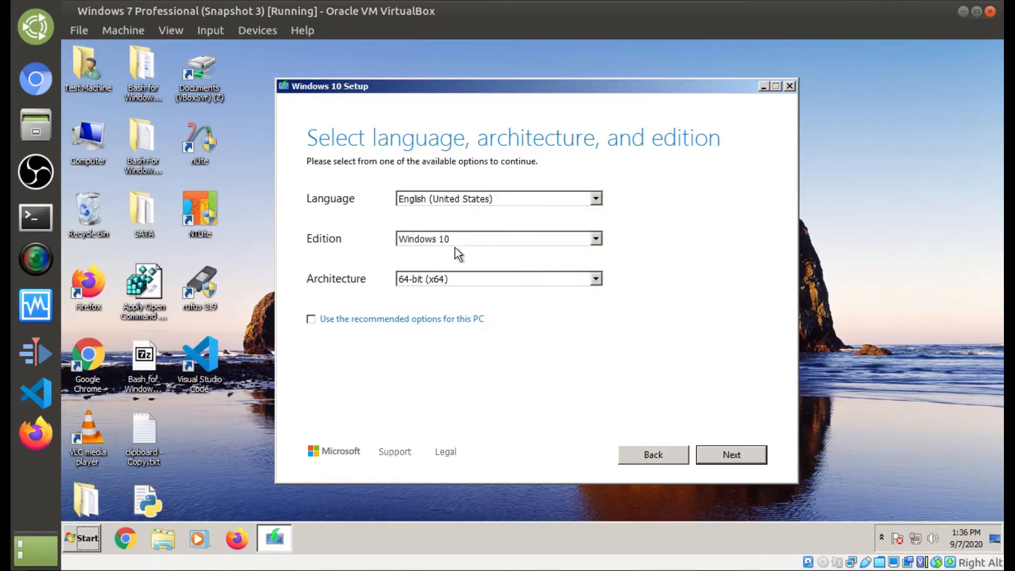
Step: Keep English, Windows 10 and 64-bit (x64) as the media settings and continue
click(455, 198)
click(417, 239)
click(416, 238)
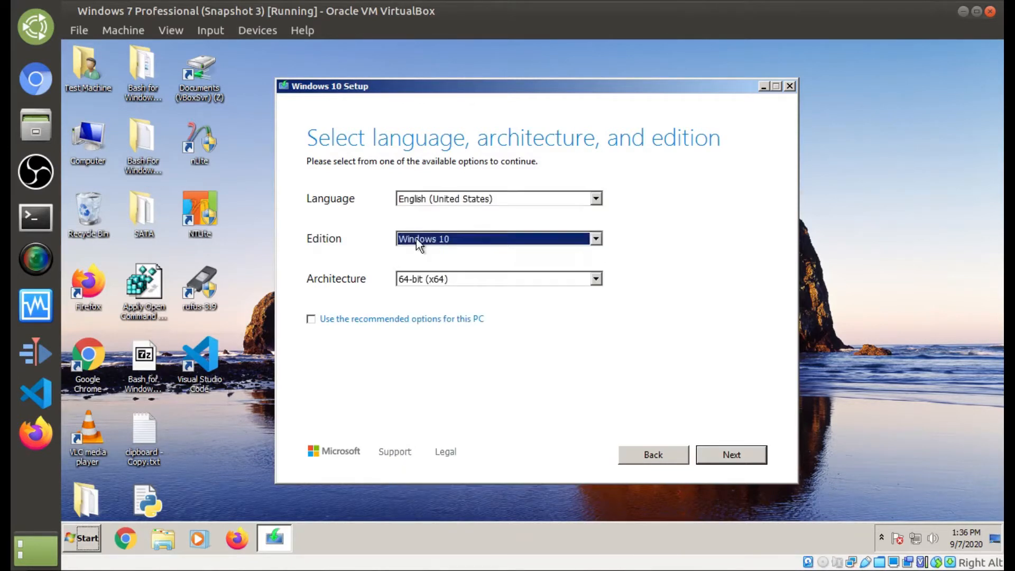
click(434, 279)
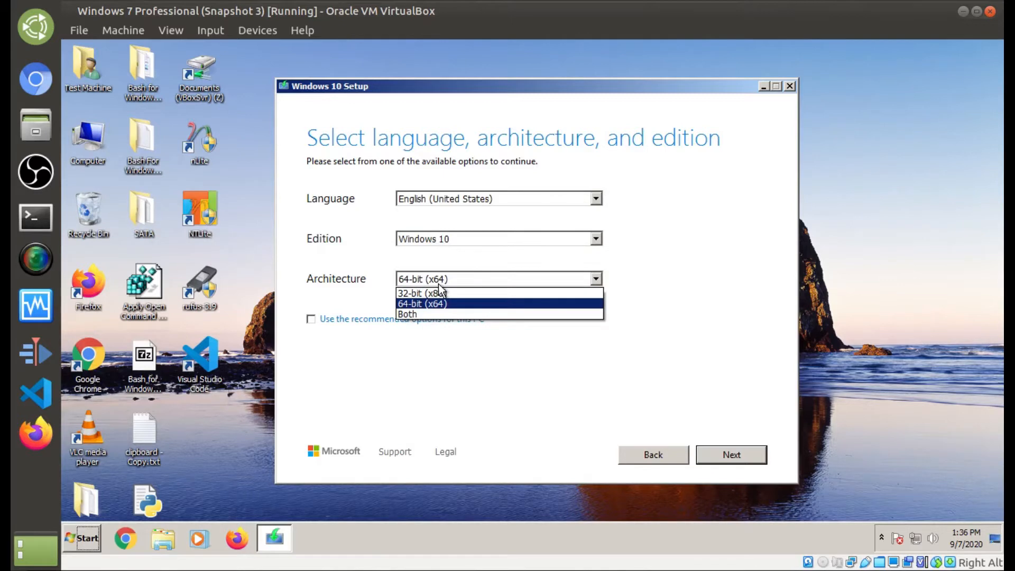
click(438, 286)
click(439, 284)
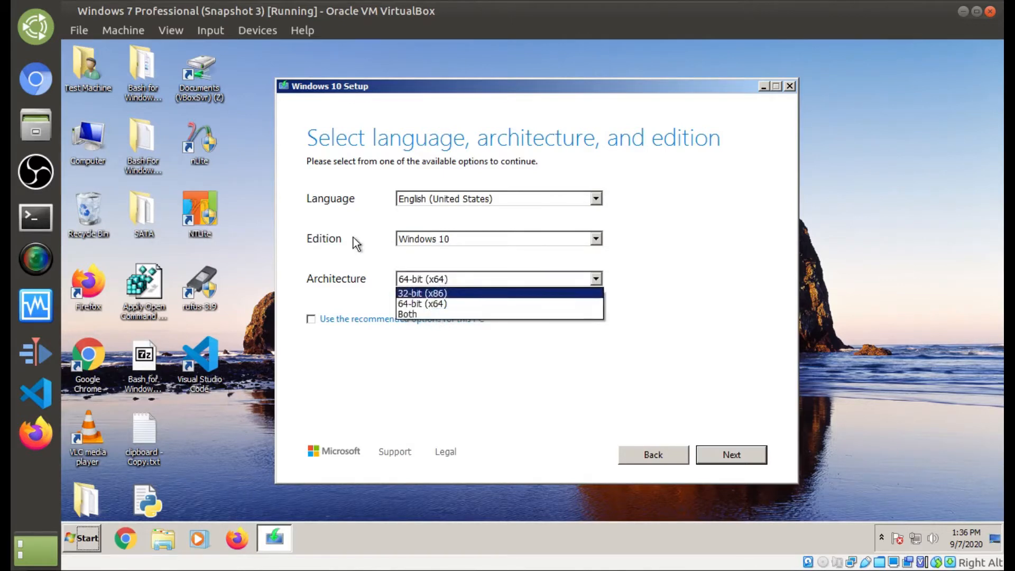
click(384, 279)
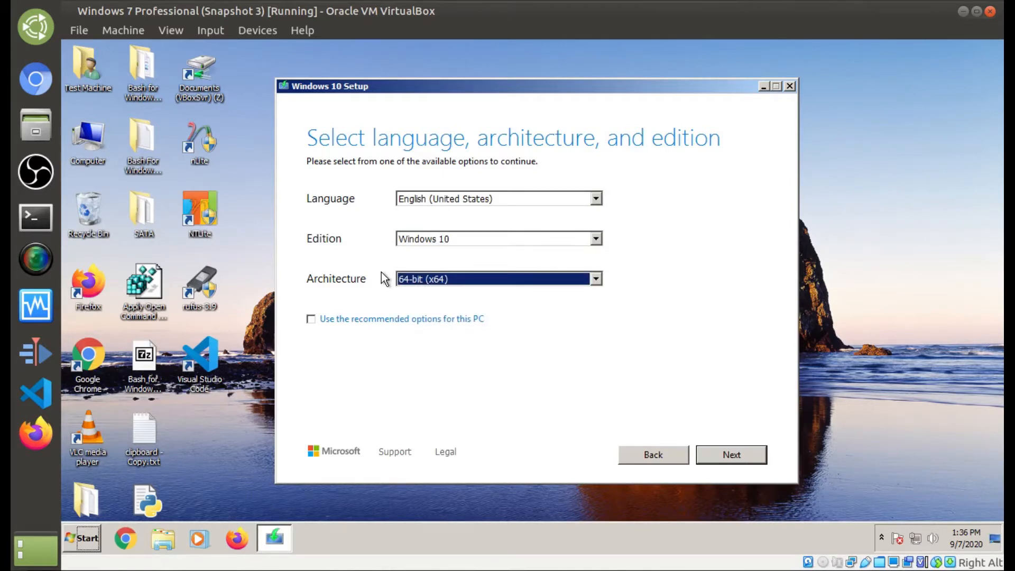
click(732, 456)
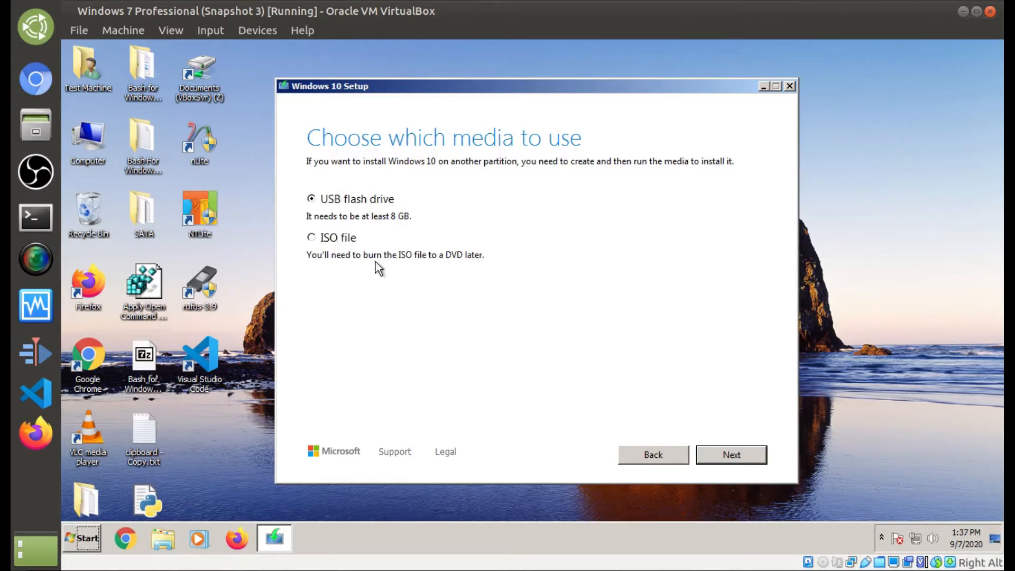
Step: Choose ISO file as the media type, cancel the save-path dialog, and close setup
click(333, 238)
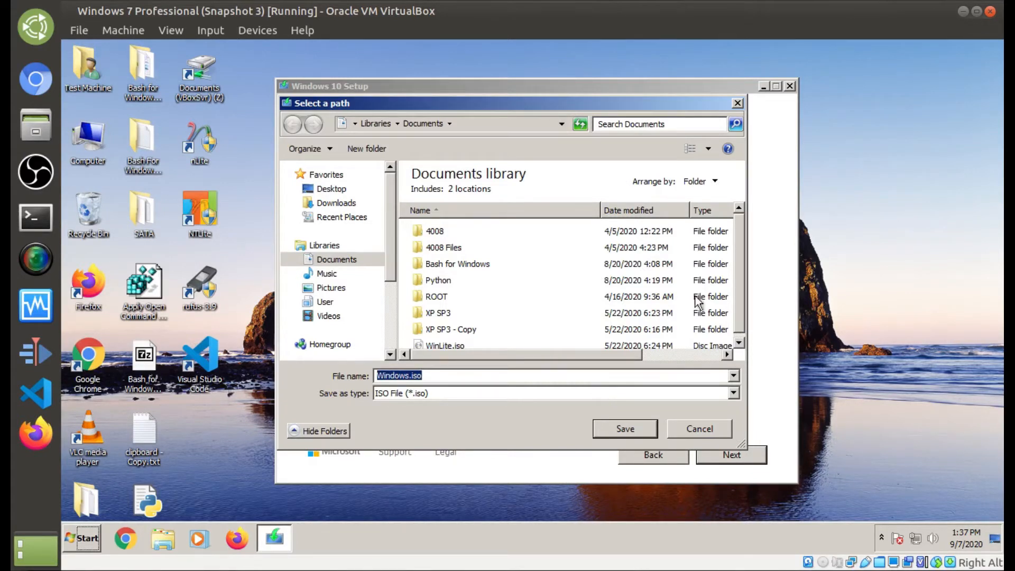
click(702, 429)
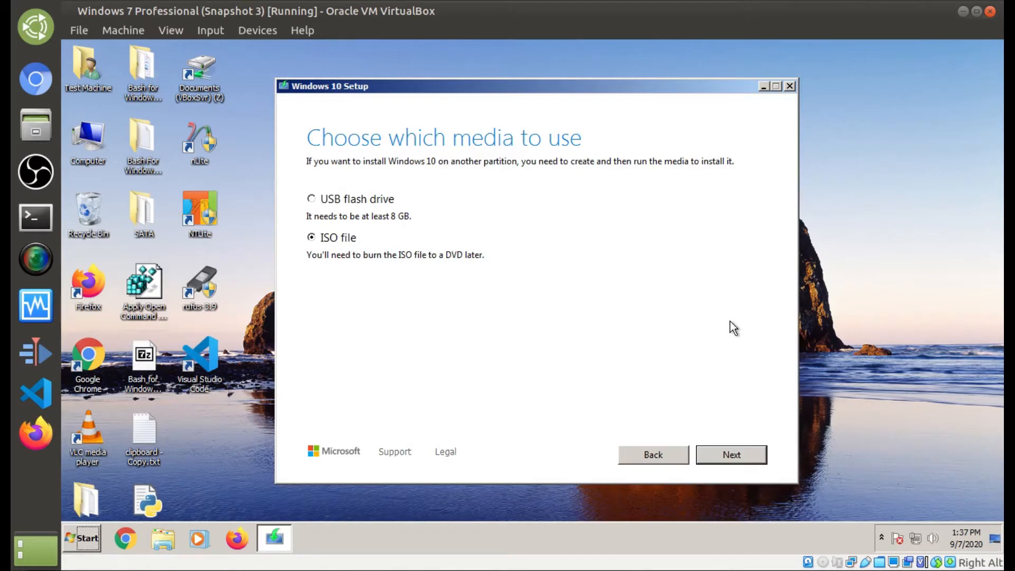
click(789, 85)
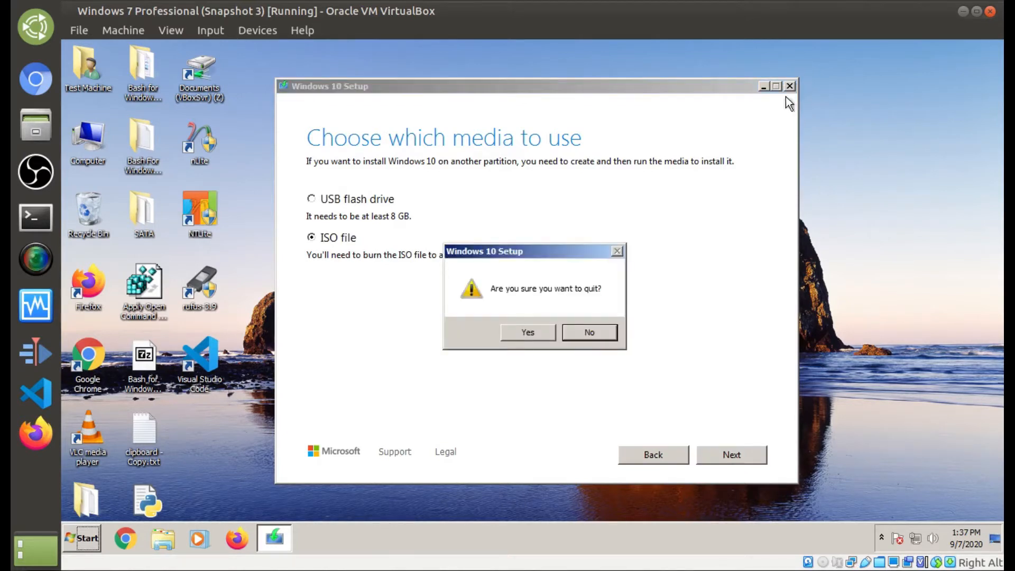
Step: Confirm quitting setup and shut down the Windows 7 guest from the Start menu
click(550, 334)
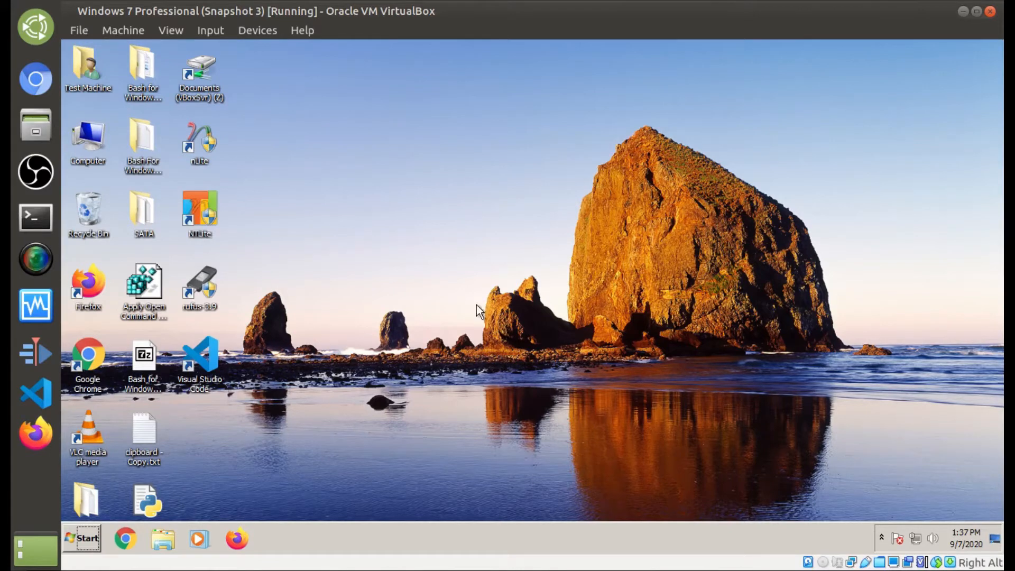
click(74, 538)
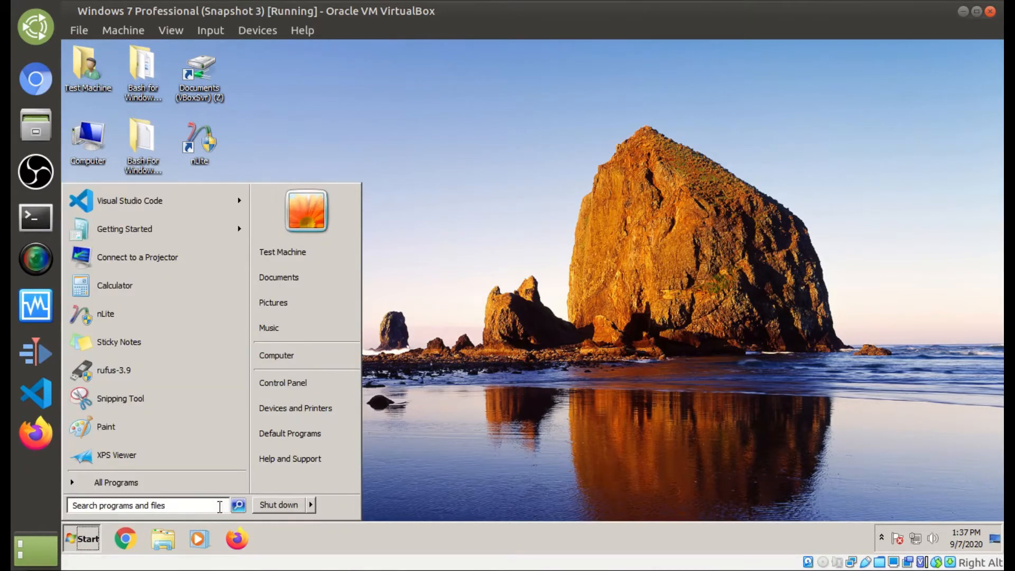
click(259, 503)
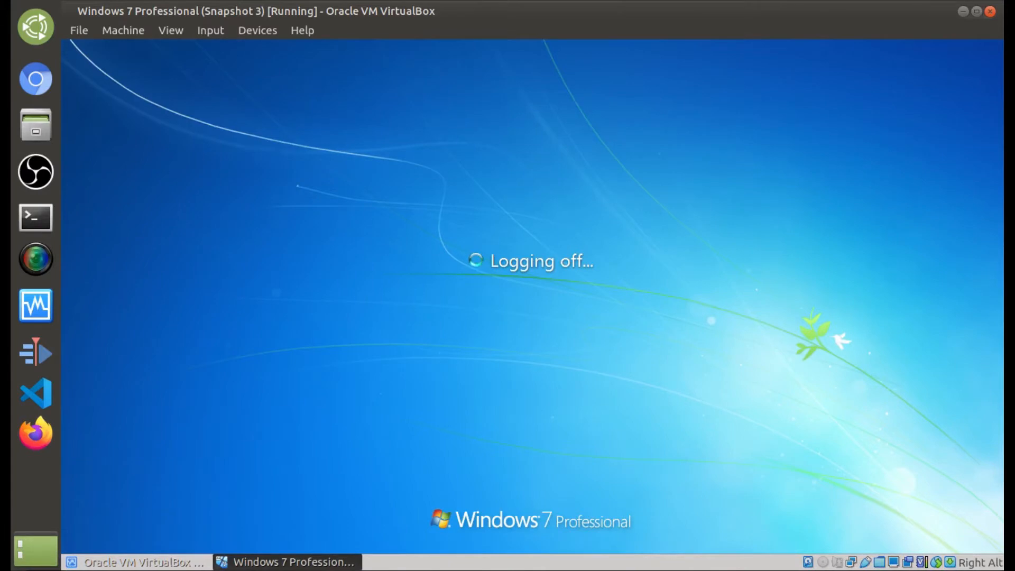
click(864, 562)
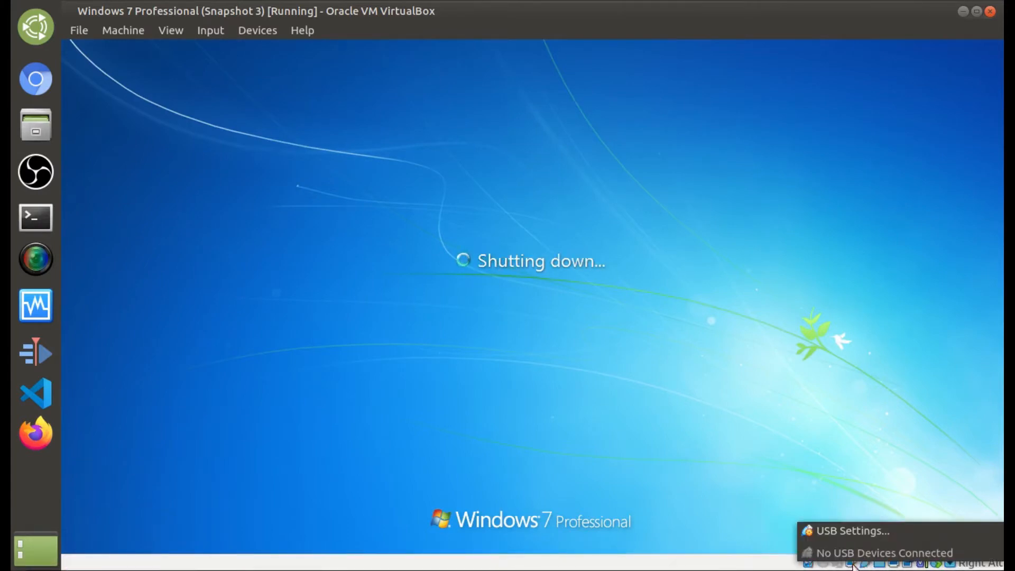
click(852, 563)
click(852, 564)
click(852, 553)
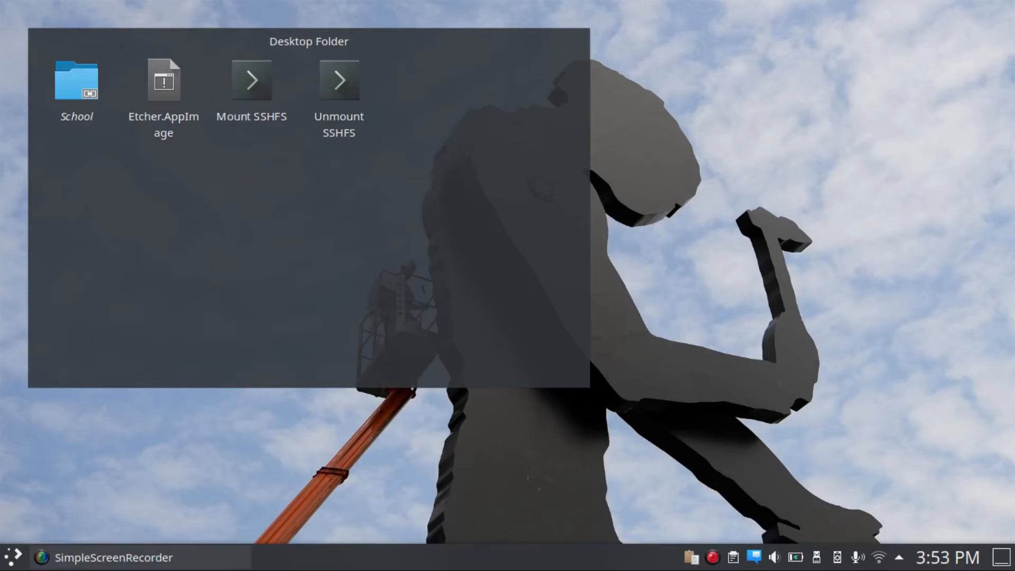
Step: Launch VirtualBox via a 'vir' launcher search, expand the Windows group, and start a new VM
click(13, 557)
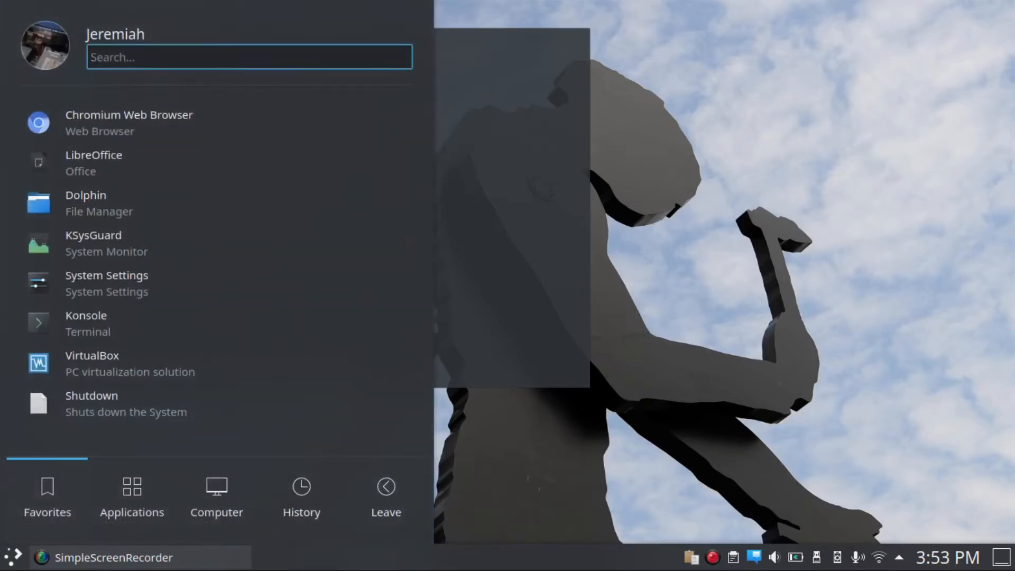
text(vir)
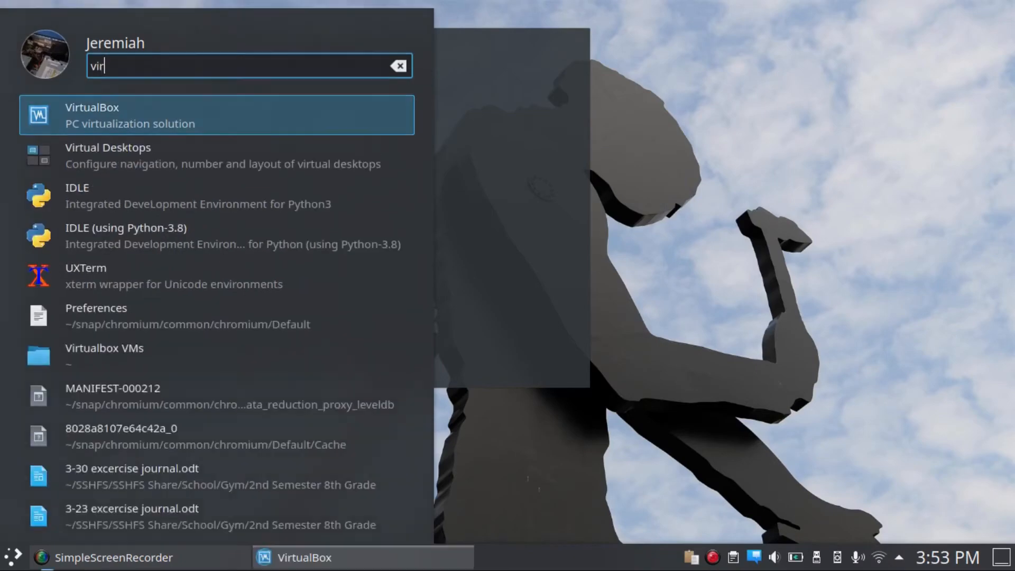
key(Return)
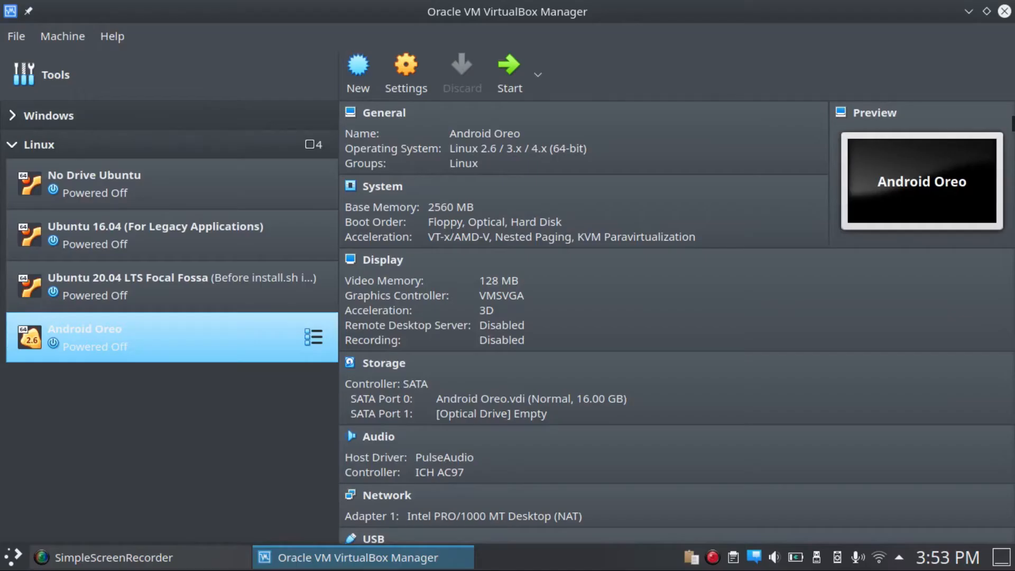
click(12, 115)
click(49, 116)
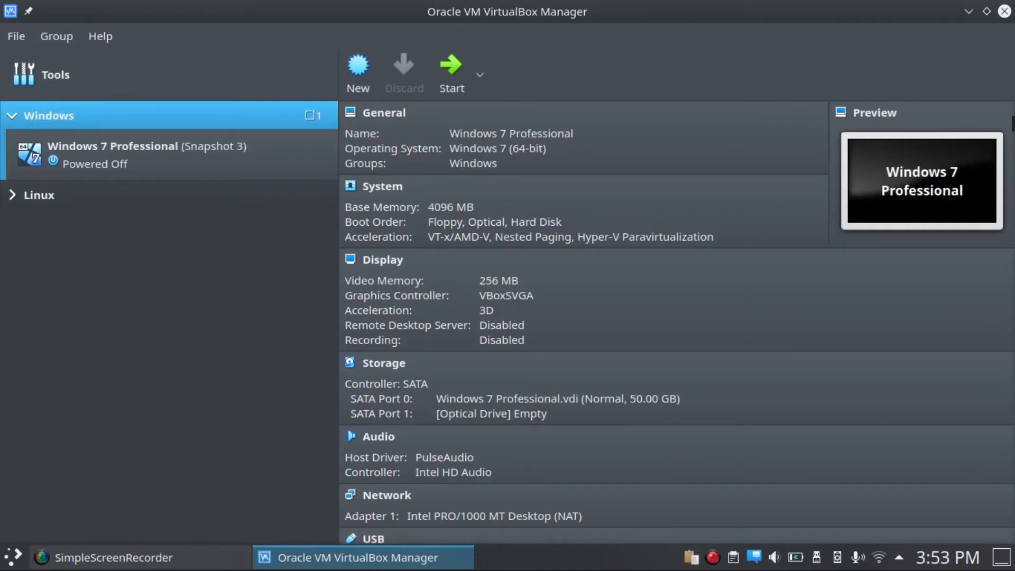
click(358, 71)
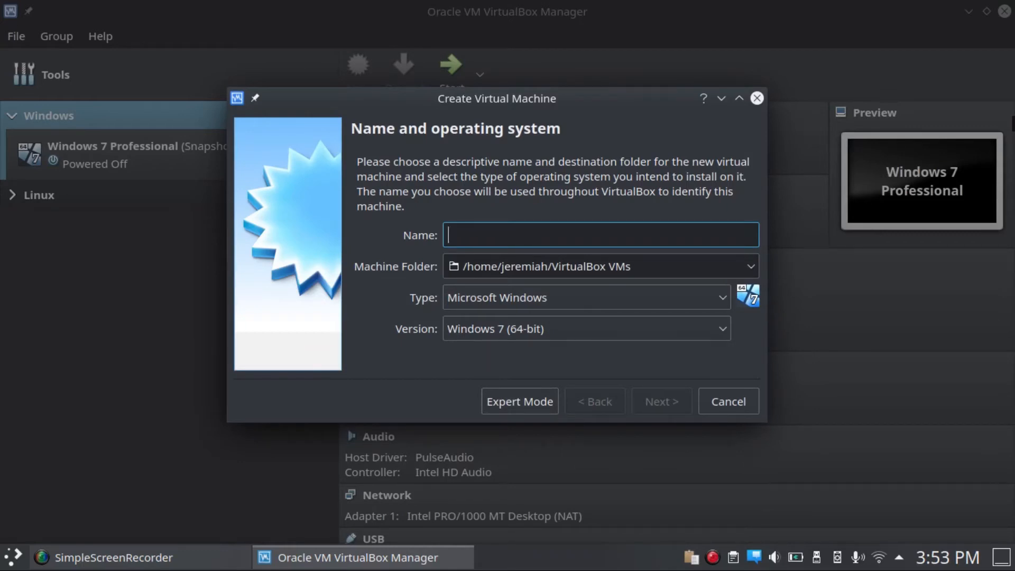
Step: Name the new VM 'Windows 10 Tutorial' and raise its memory to 3072 MB
text(Windows 10 Tutorial)
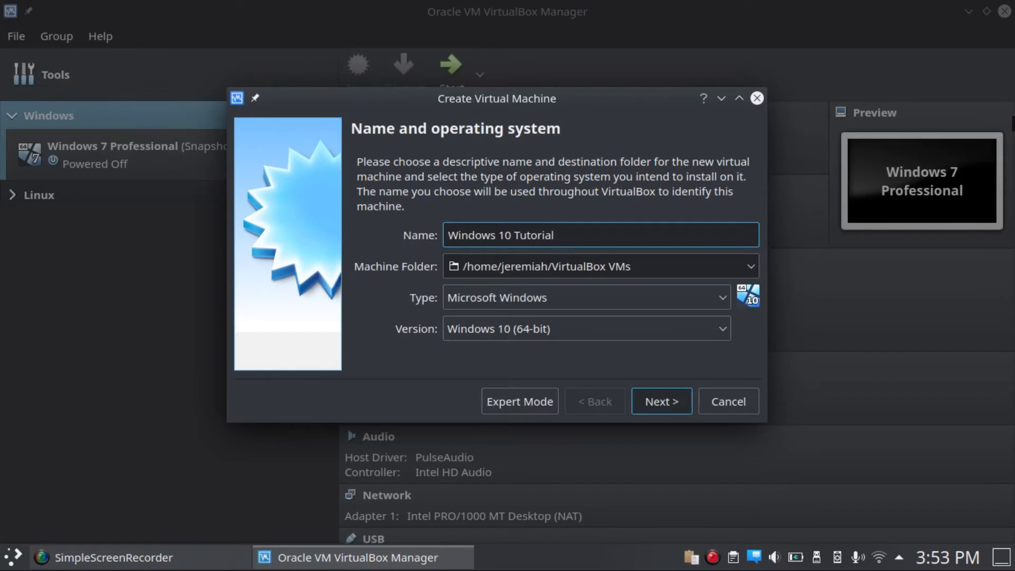
key(Return)
key(Right)
key(Right)
key(Right)
key(Right)
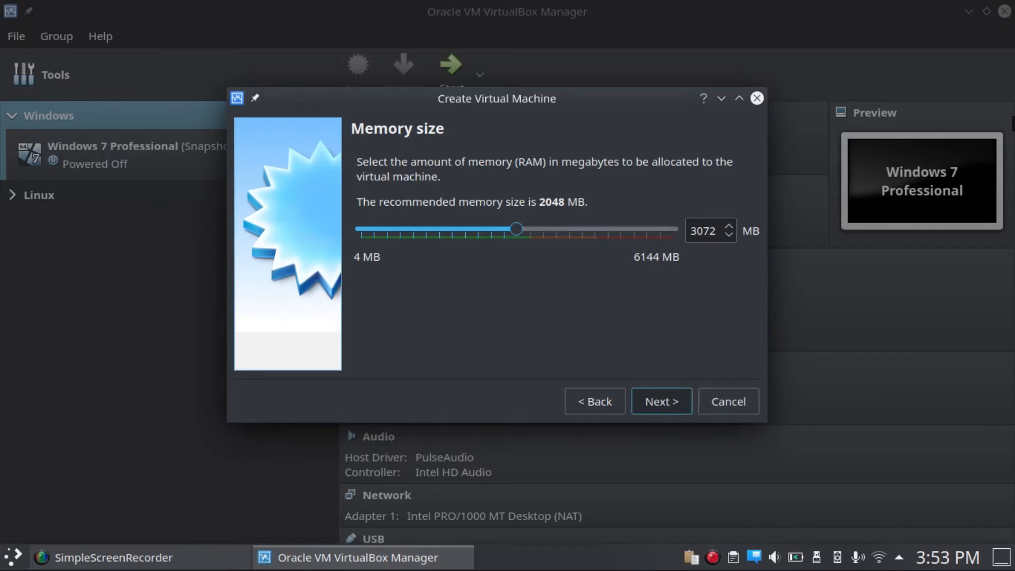
Step: Choose to create a new virtual hard disk for the VM
click(661, 401)
click(595, 401)
click(661, 401)
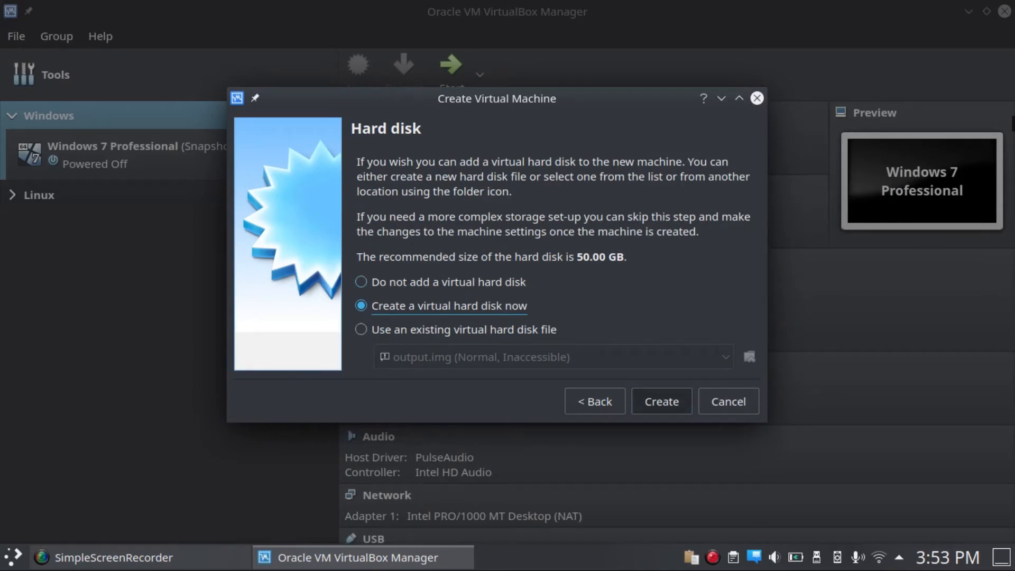
click(661, 401)
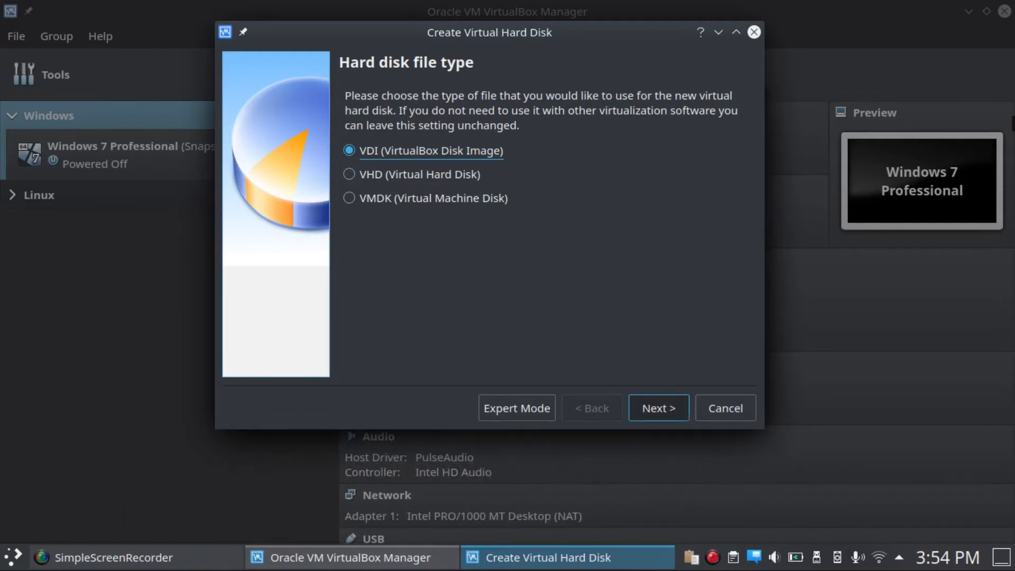
Step: Create a dynamically allocated 50.00 GB VDI virtual hard disk for the machine
key(Return)
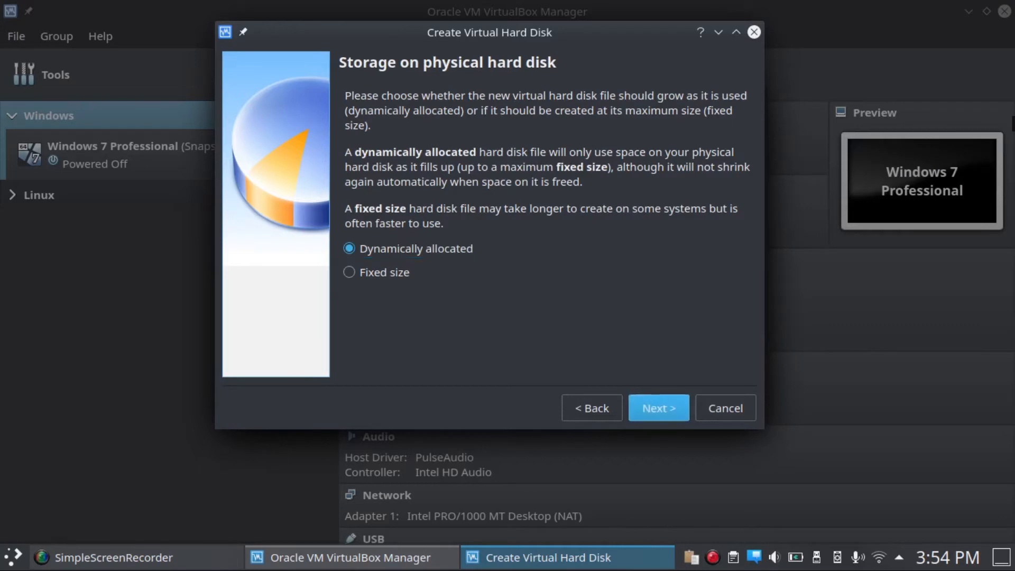
key(Return)
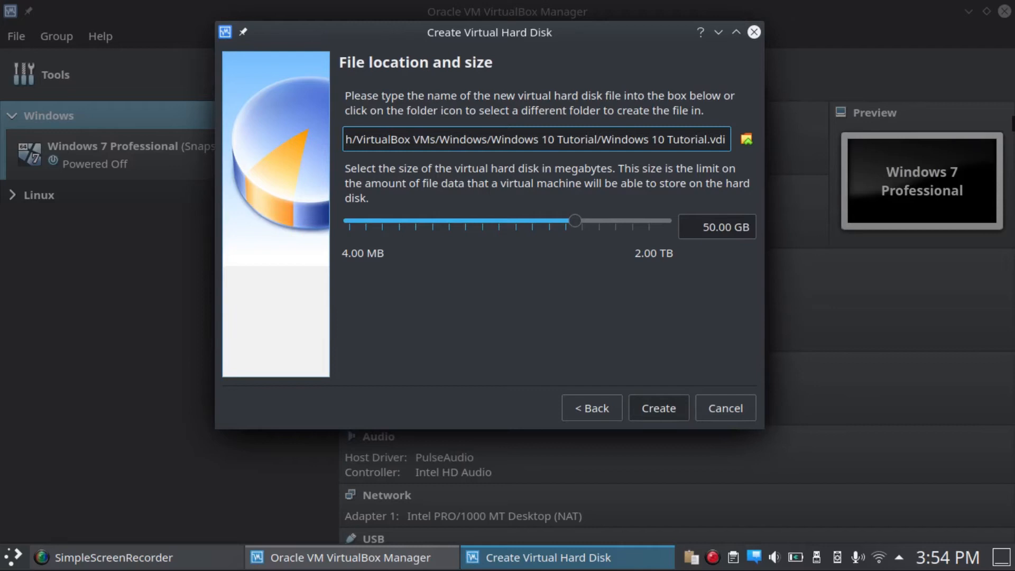
mouse_move(518, 221)
click(725, 226)
click(659, 408)
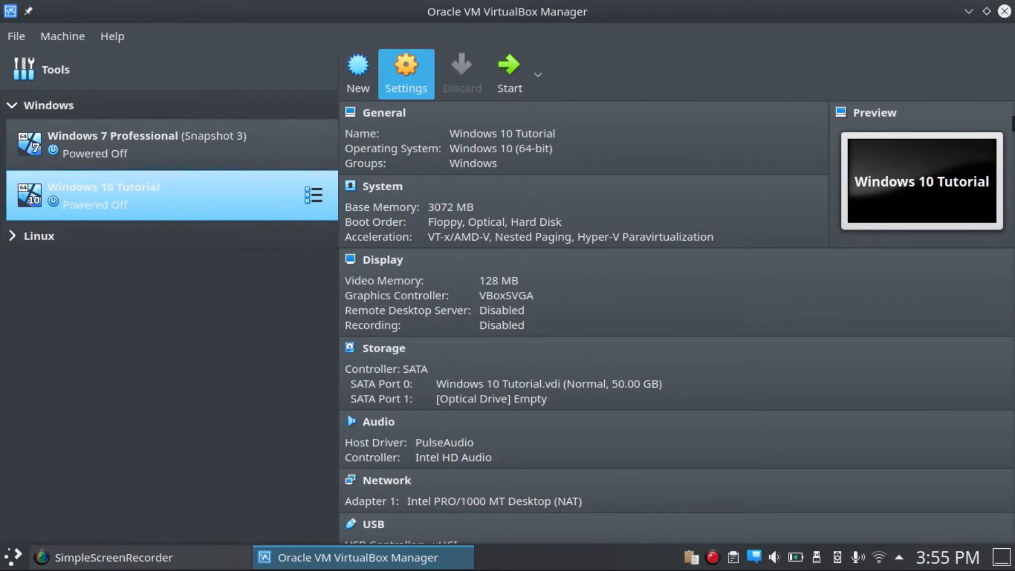
Step: In the machine's settings, give it 2 processors and enable PAE/NX
click(406, 74)
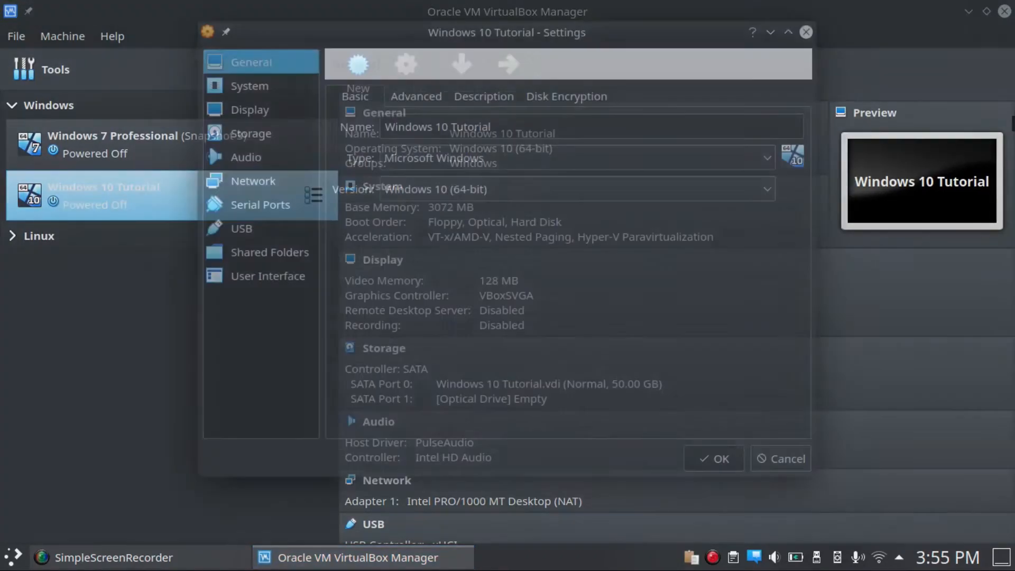
click(415, 97)
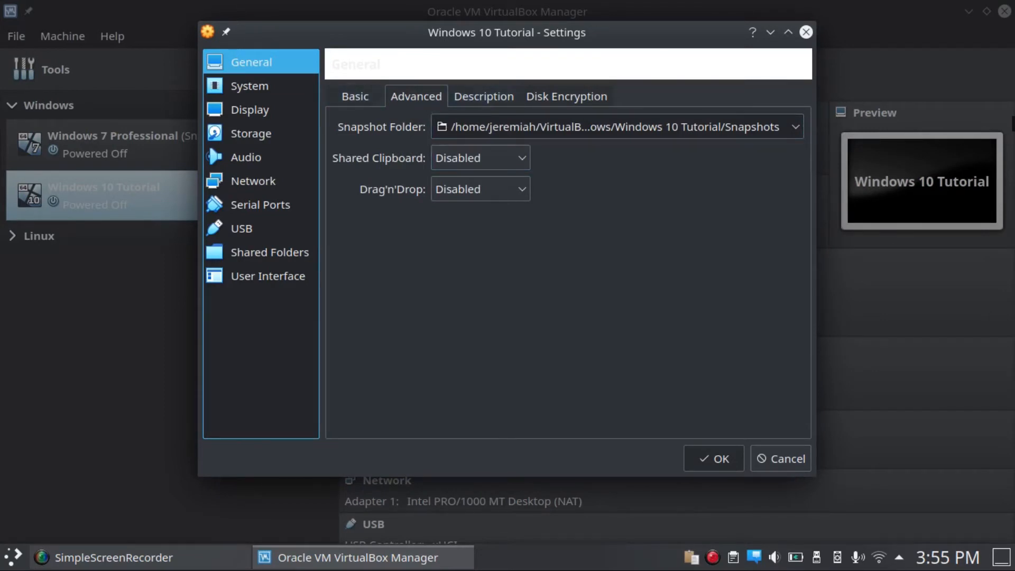
click(355, 96)
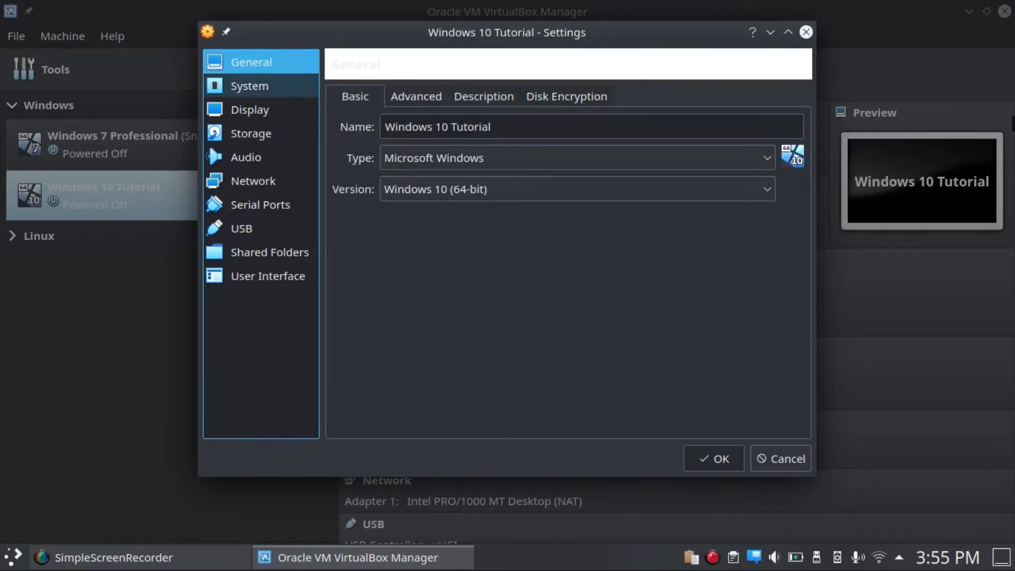
click(249, 86)
click(438, 96)
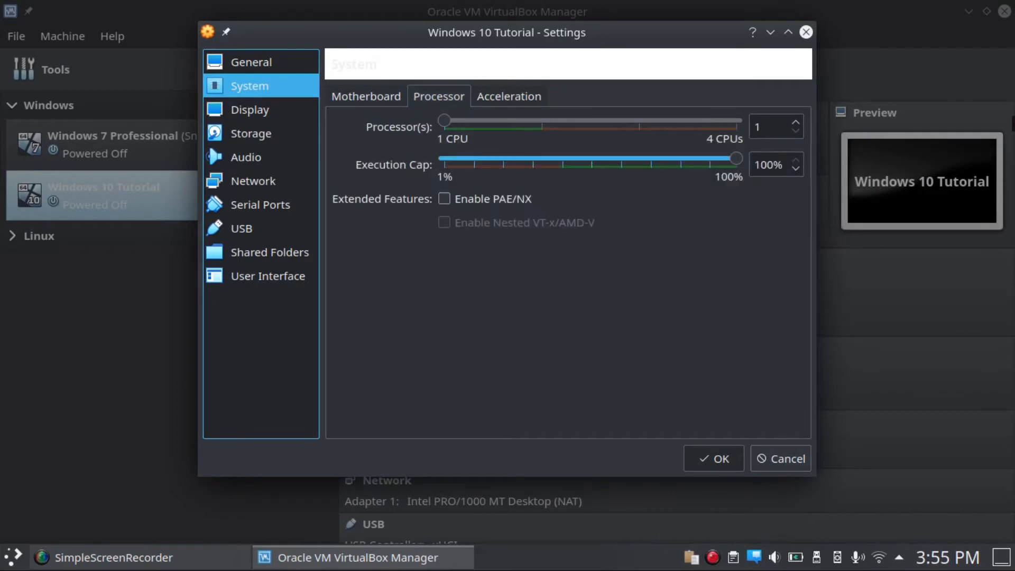
click(444, 120)
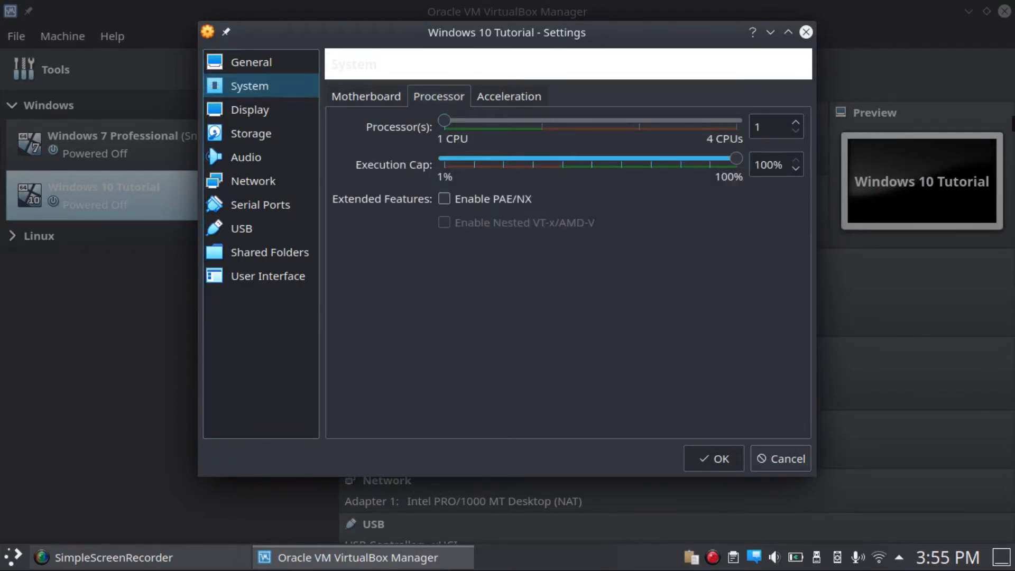
key(Right)
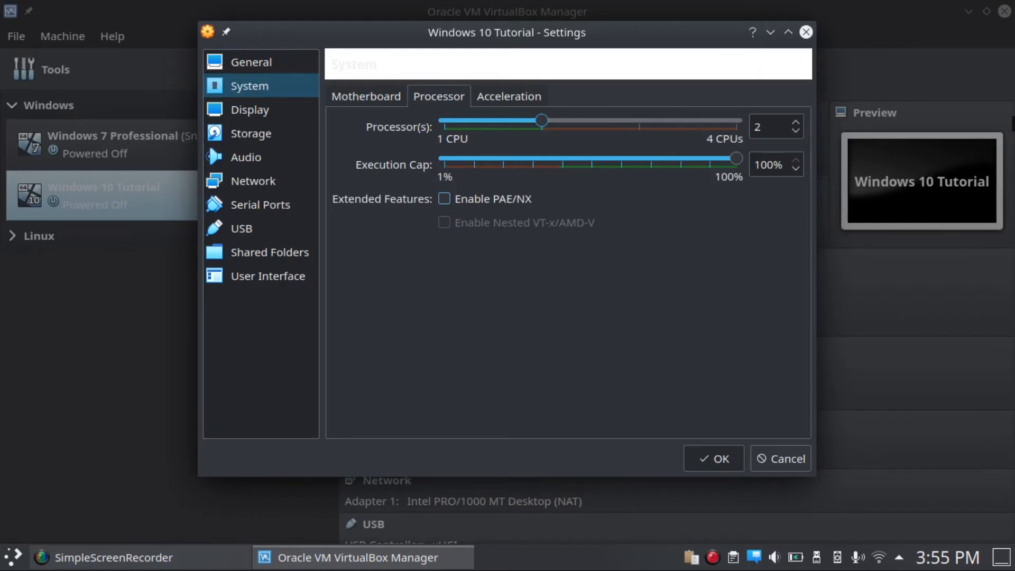
click(470, 200)
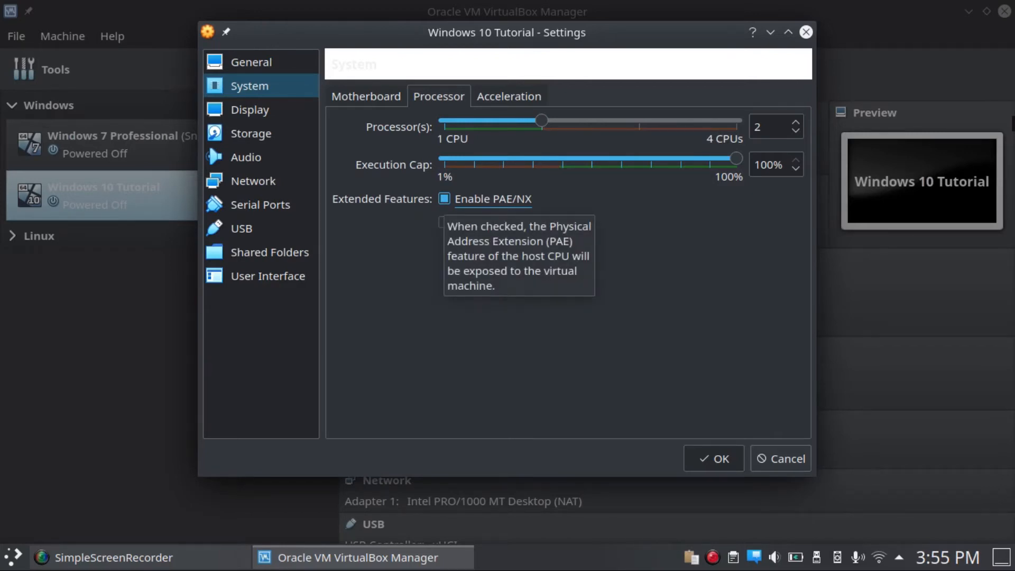
Step: Enable 3D acceleration and raise video memory to 256 MB
click(509, 96)
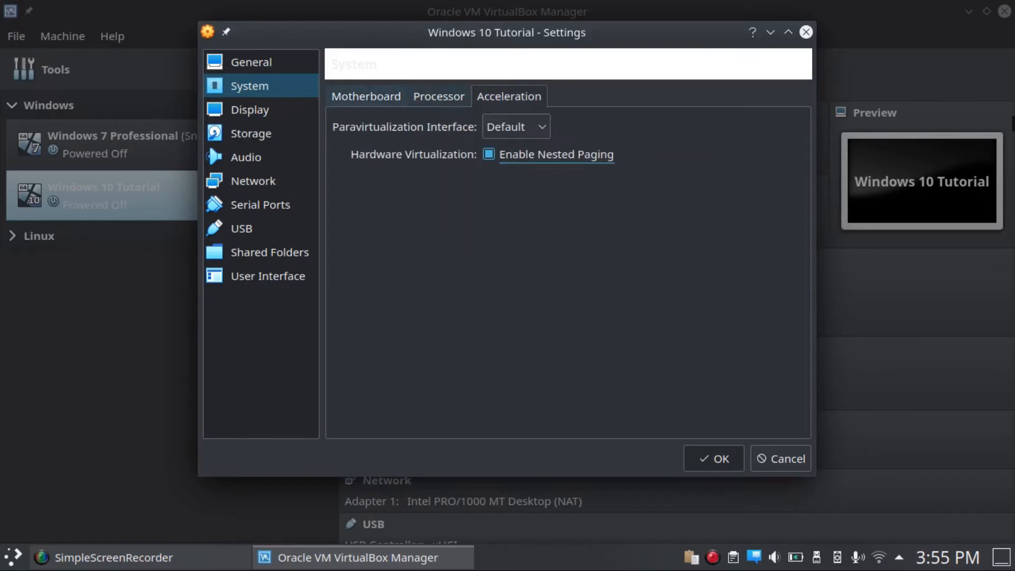
click(250, 110)
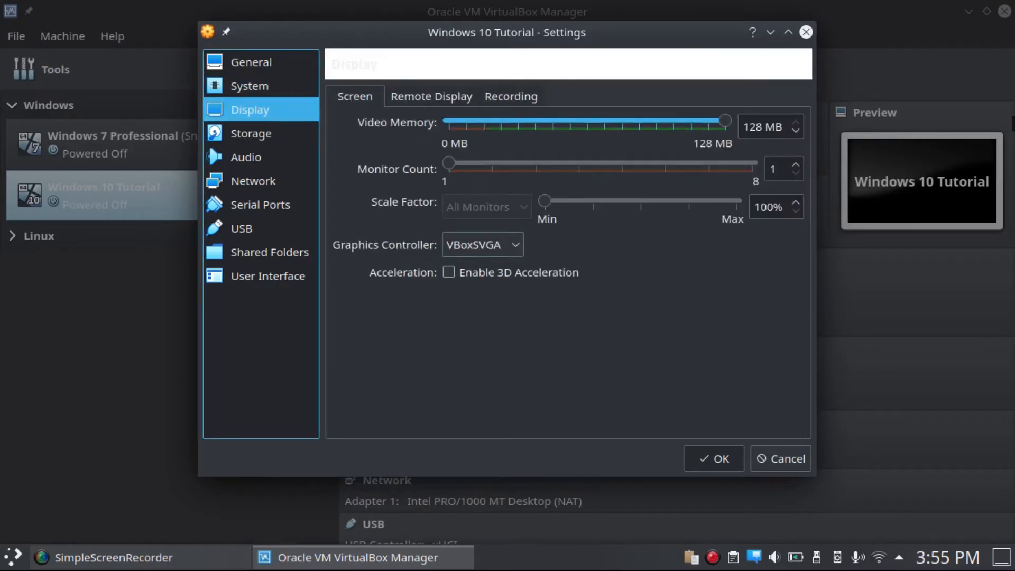
click(449, 272)
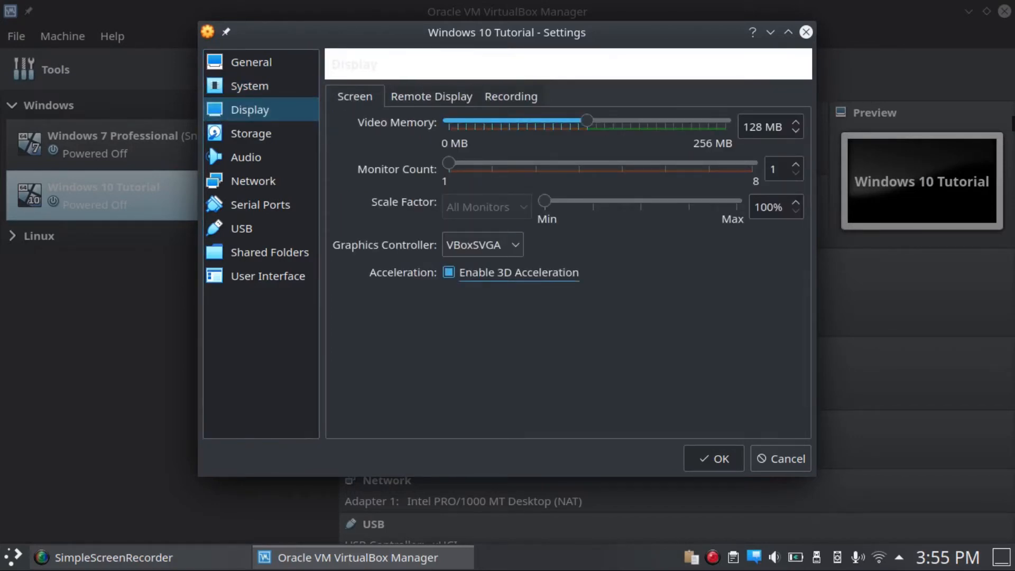
drag(587, 121, 728, 121)
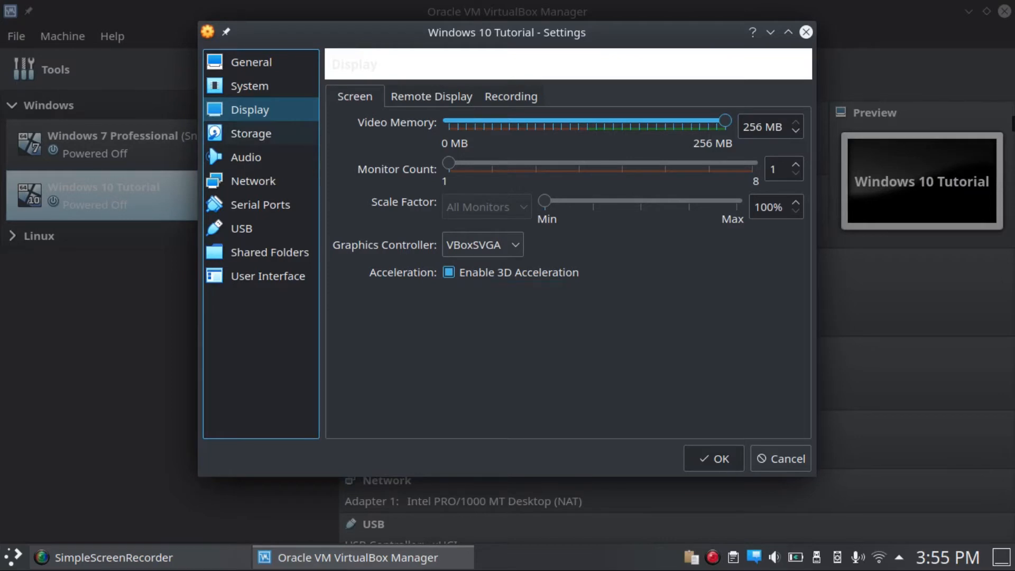
Step: Insert the Win10_2004_English_x64.iso disk image into the empty optical drive
click(208, 142)
click(378, 163)
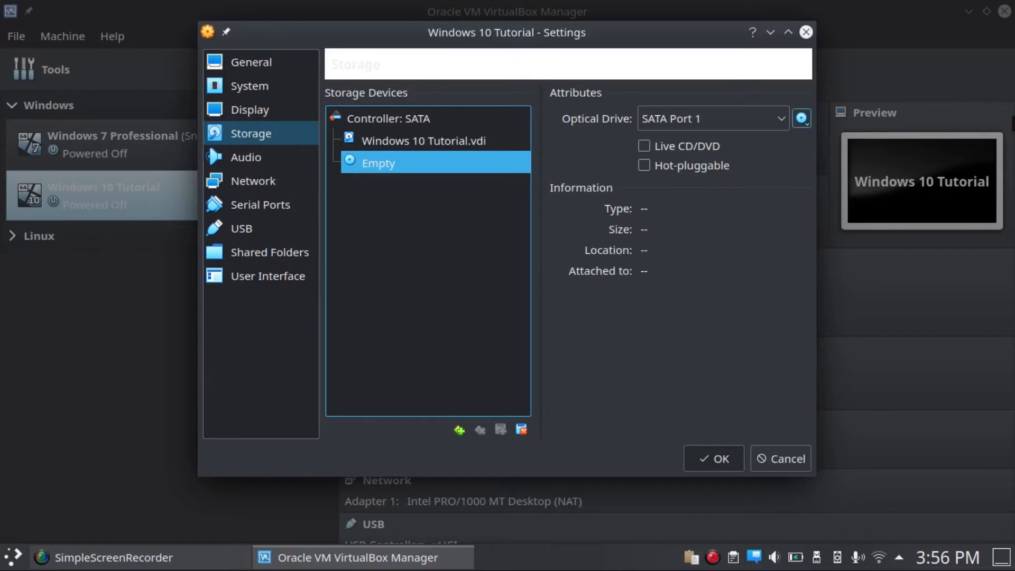
click(801, 118)
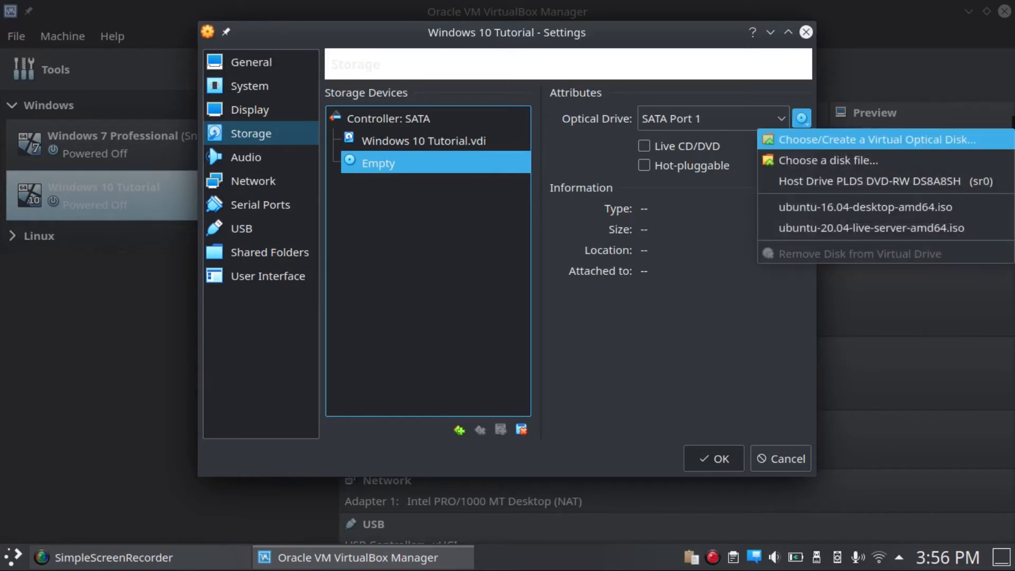
key(Return)
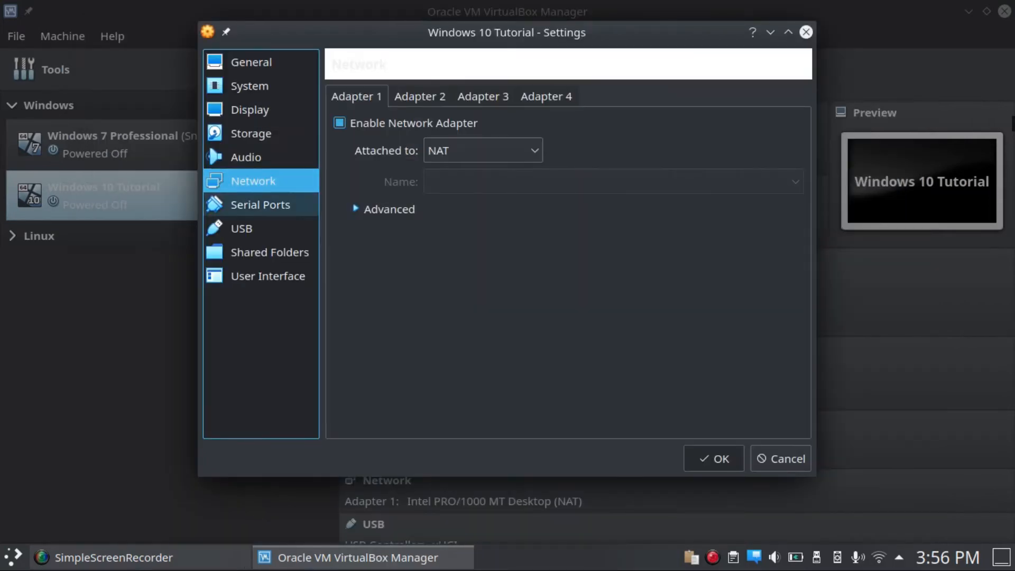
Step: Show the Mini ToolBar at the top of the screen and save the settings
click(259, 205)
click(241, 229)
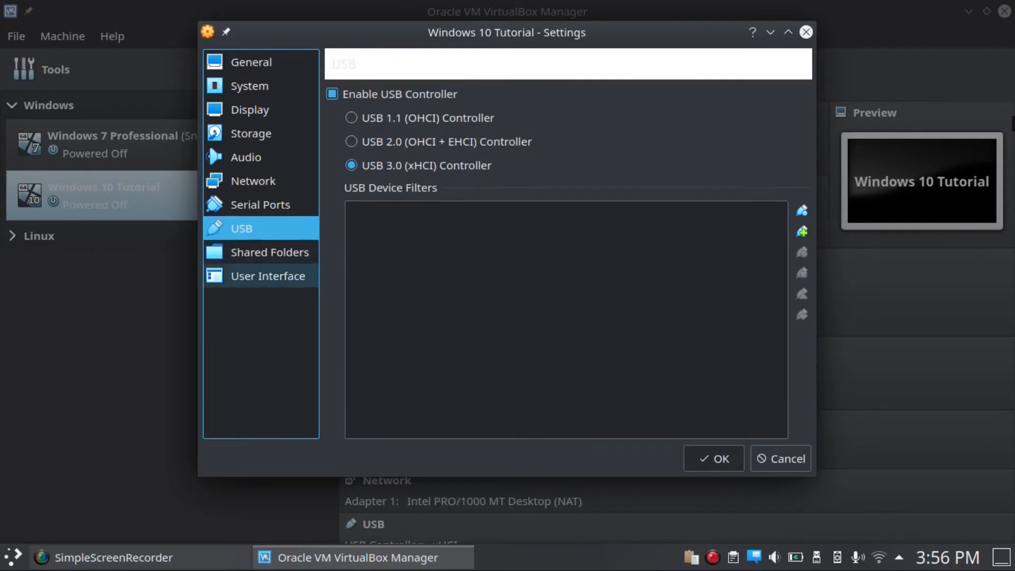
click(269, 252)
click(268, 276)
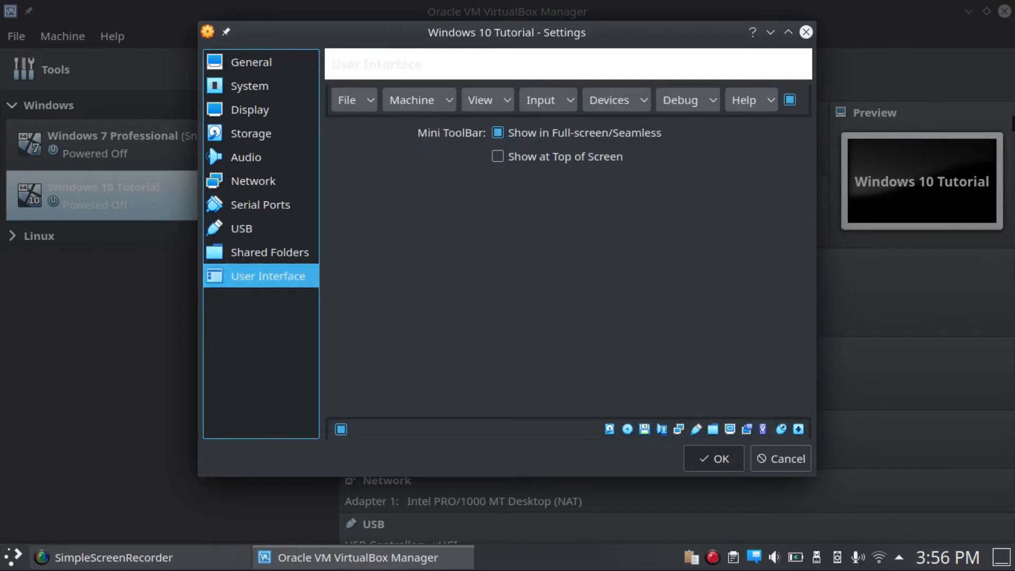
click(498, 156)
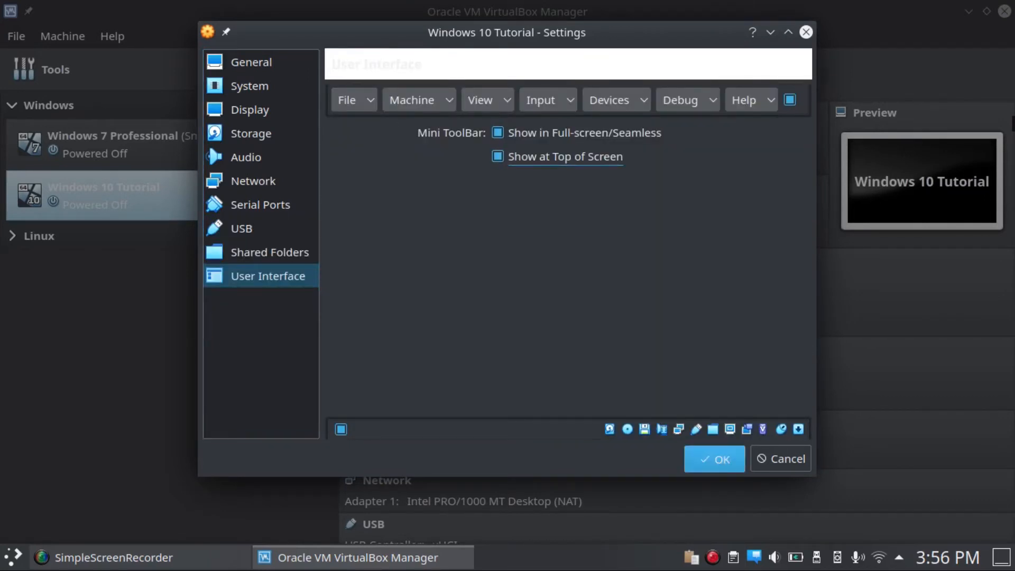
click(714, 458)
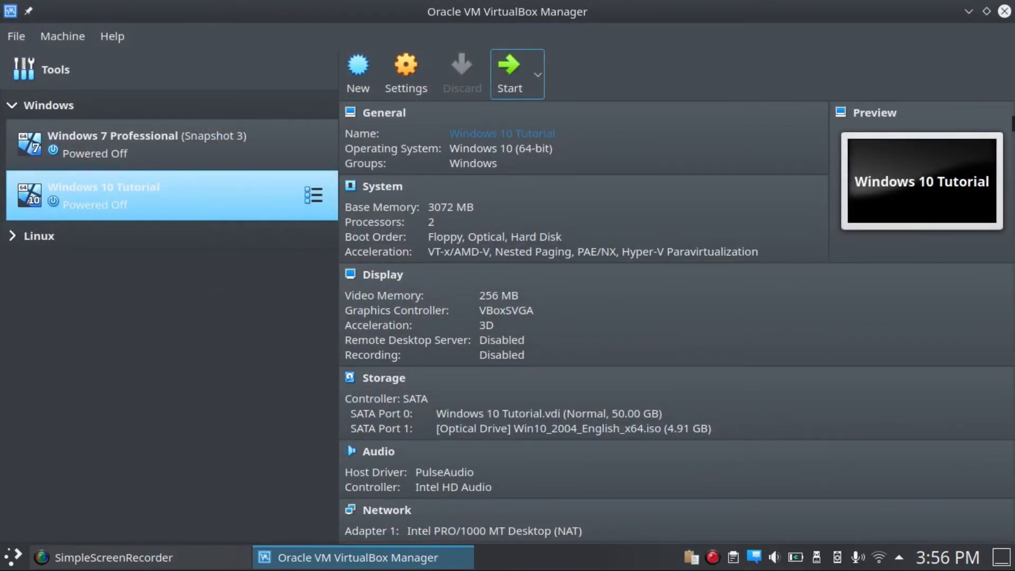
Step: Start the machine with Win10_2004_English_x64.iso chosen as the start-up disk
click(508, 71)
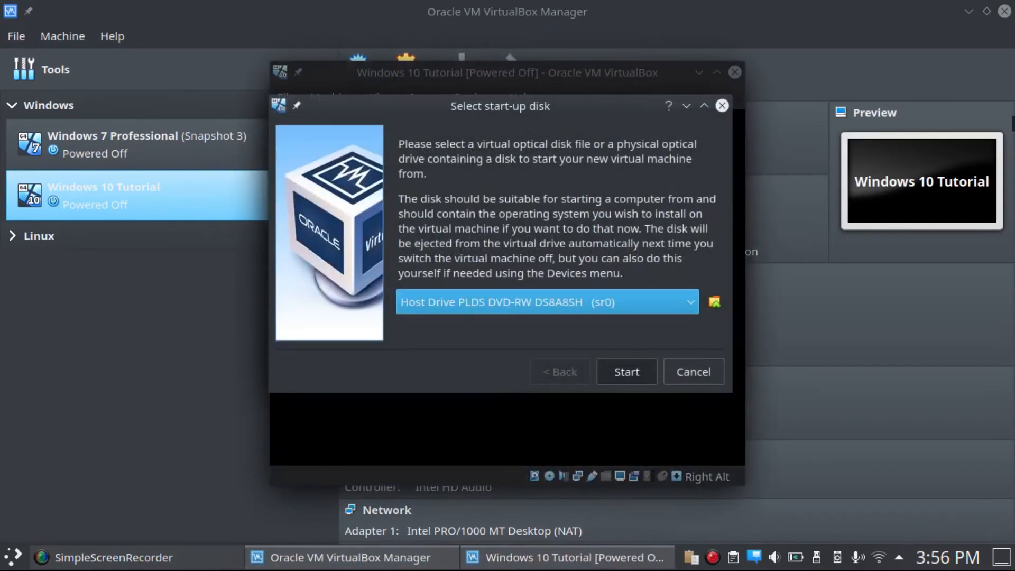
click(715, 301)
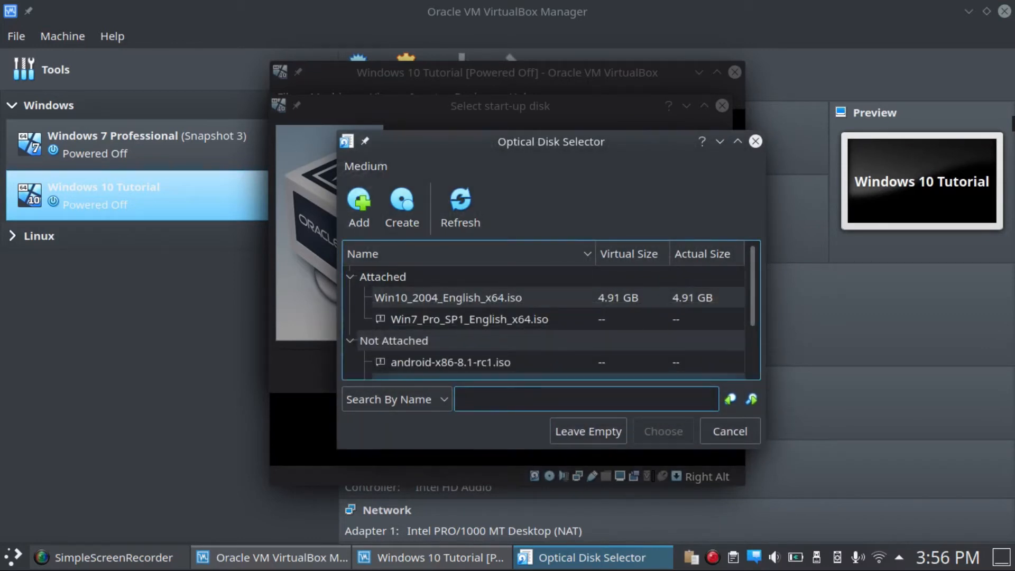
click(448, 297)
click(662, 431)
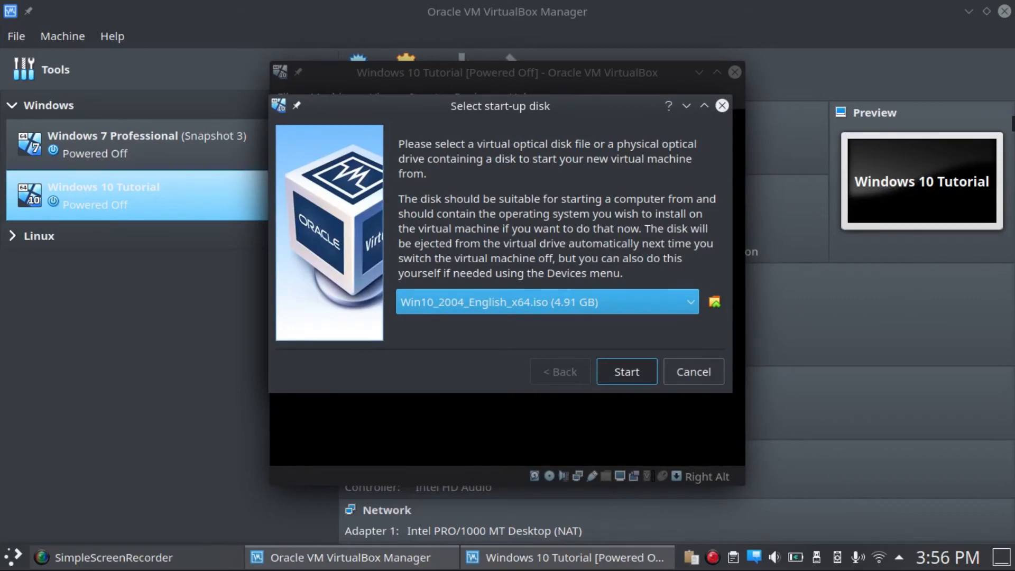
key(Return)
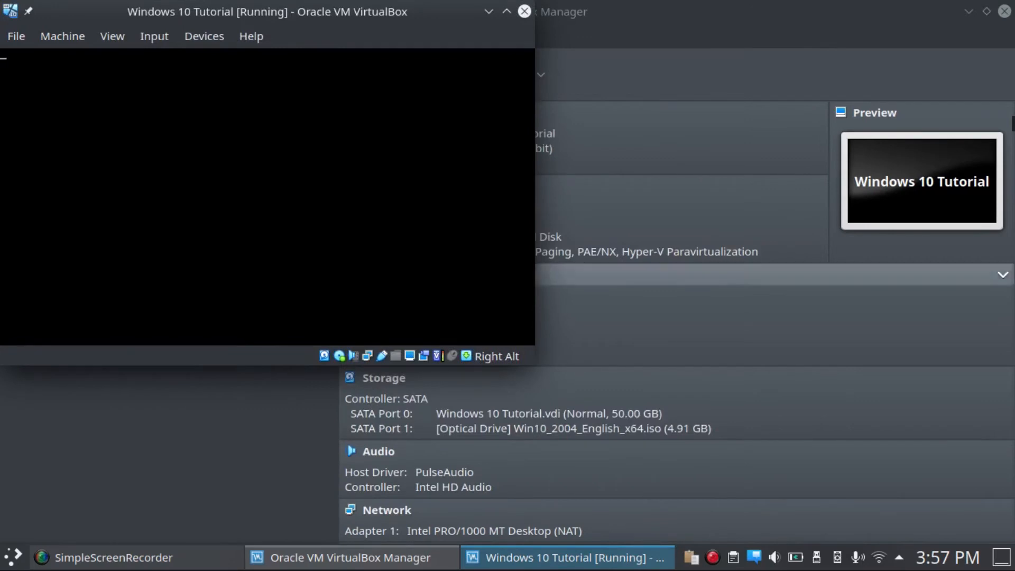
Step: Maximize the running Windows 10 Tutorial window while it boots into Windows Setup
click(506, 11)
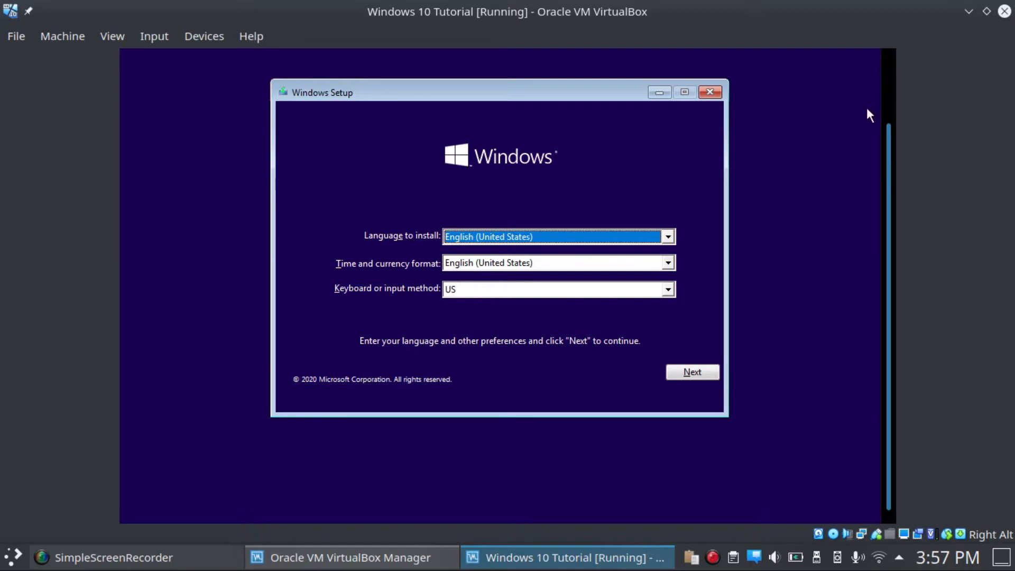
Step: Switch the virtual machine to full-screen mode with Host+F
key(Alt_R+f)
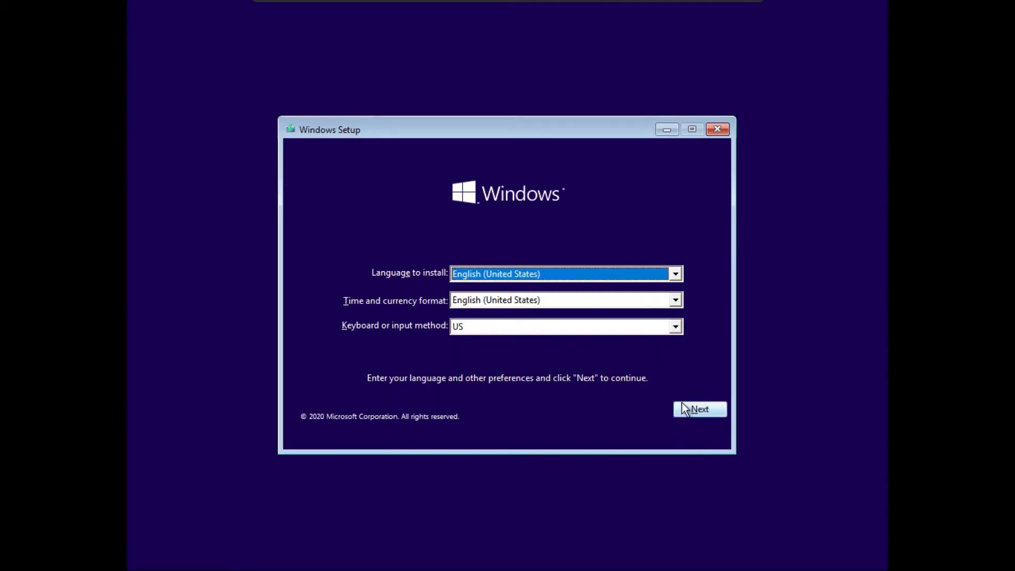
Step: Keep English (United States) and US keyboard, then begin the Windows installation
click(709, 408)
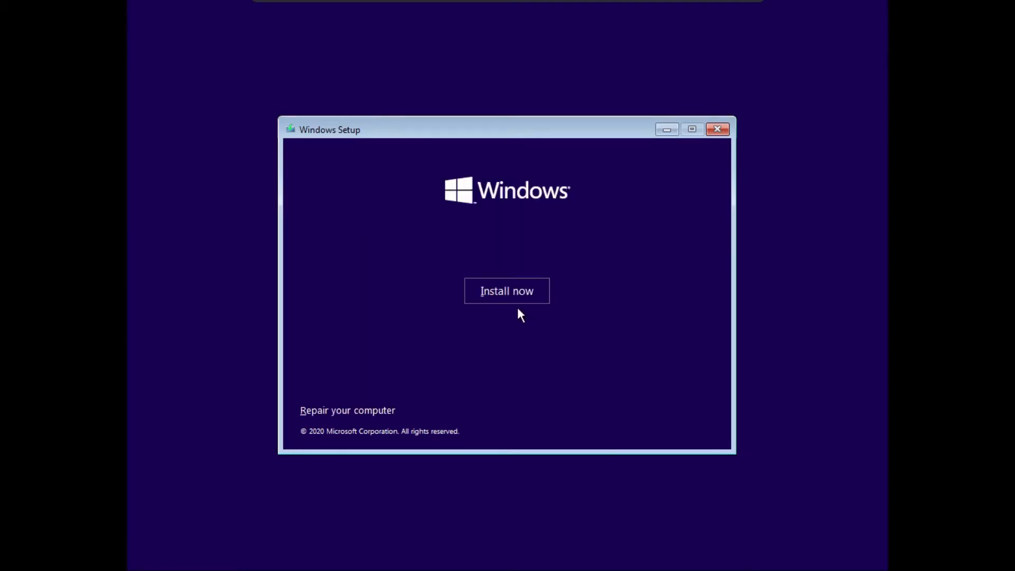
click(513, 290)
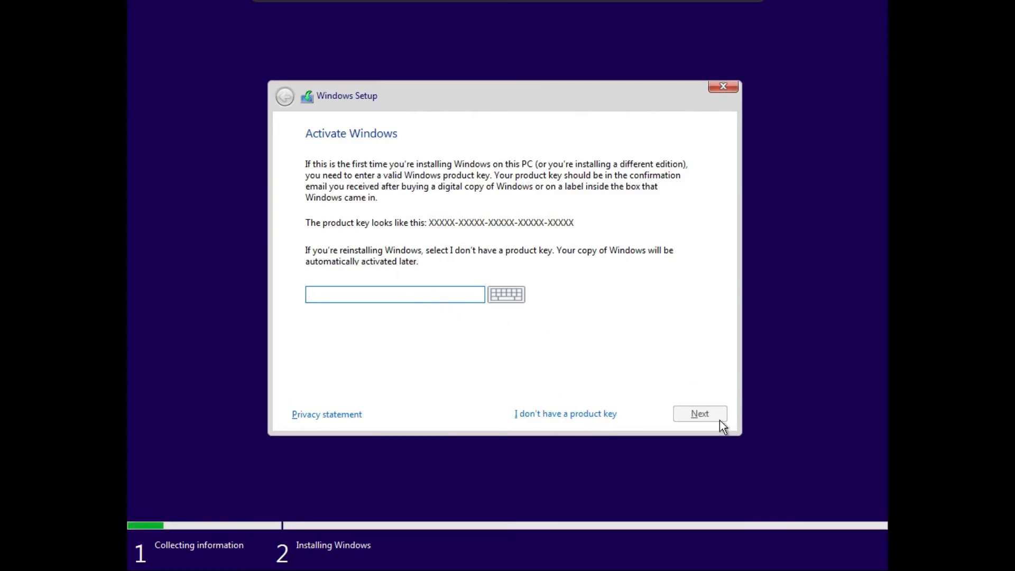
Step: Skip the product key and select Windows 10 Pro as the edition to install
click(558, 417)
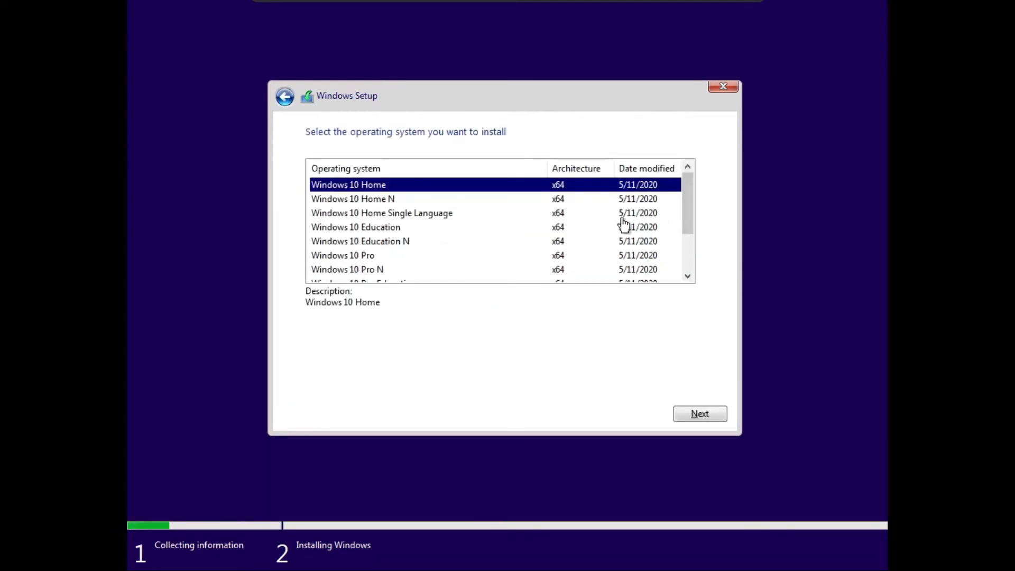
drag(687, 221, 696, 212)
drag(685, 210, 696, 262)
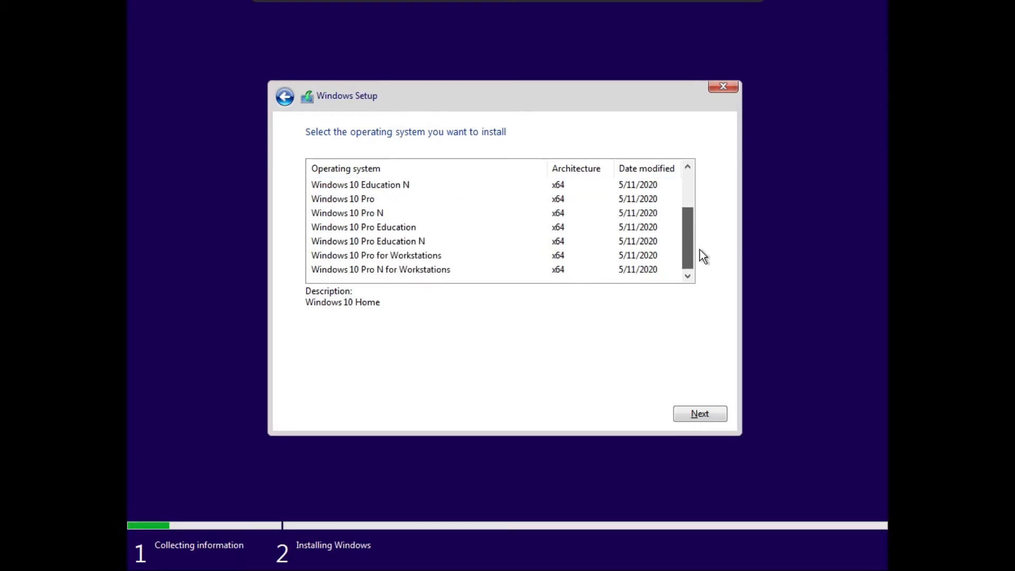
drag(698, 264, 658, 203)
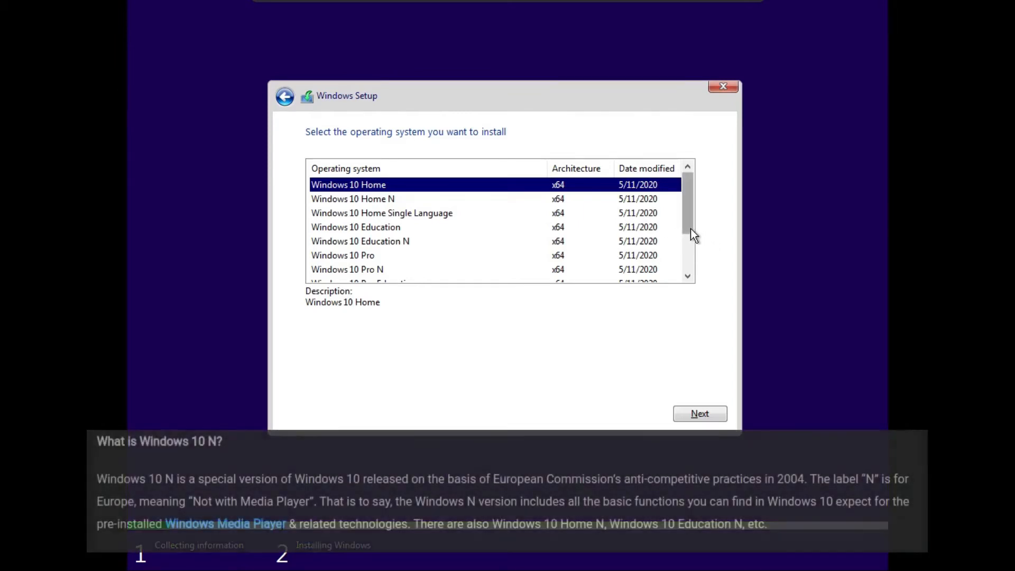
click(680, 226)
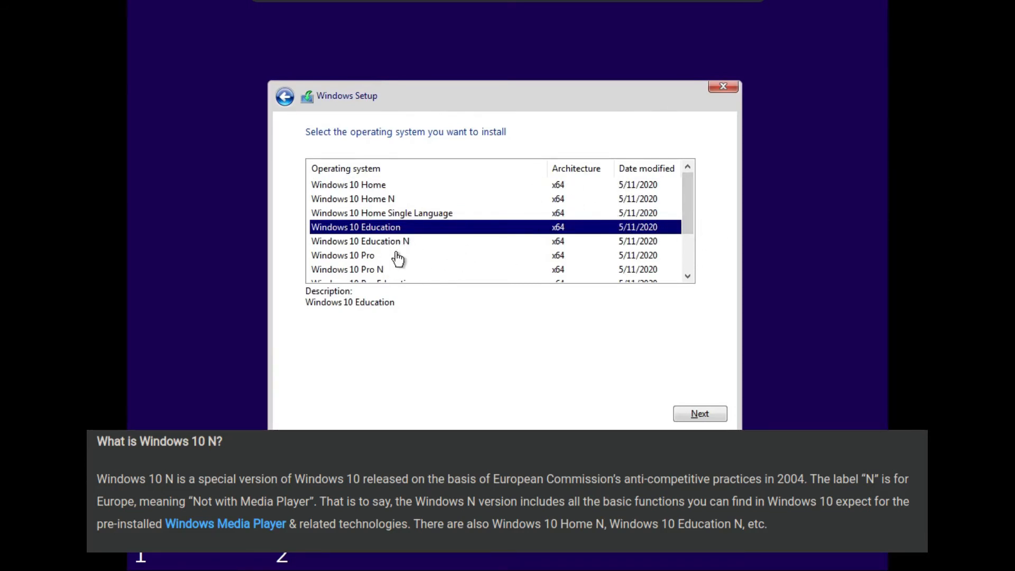
click(377, 187)
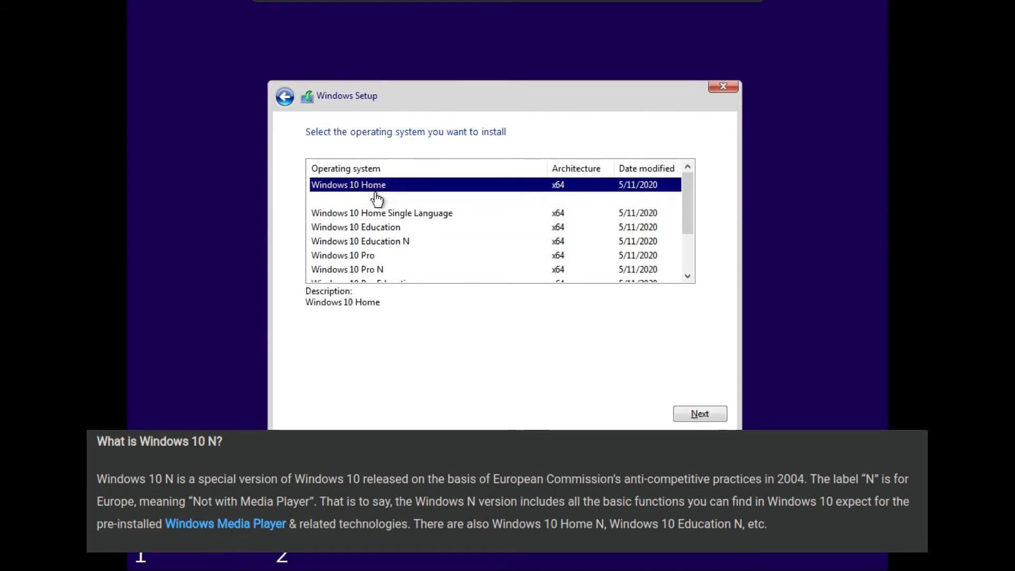
click(370, 258)
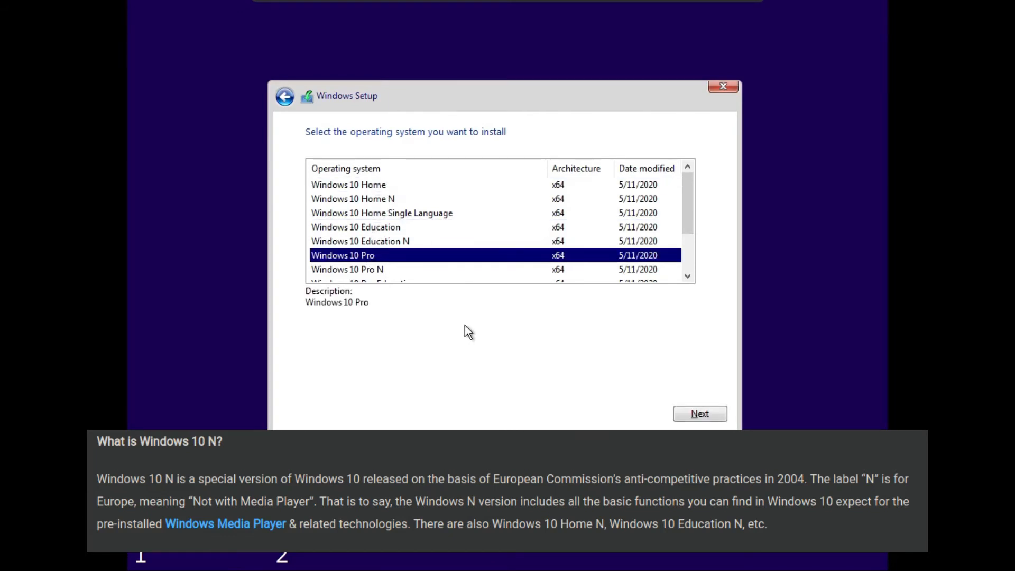
click(705, 414)
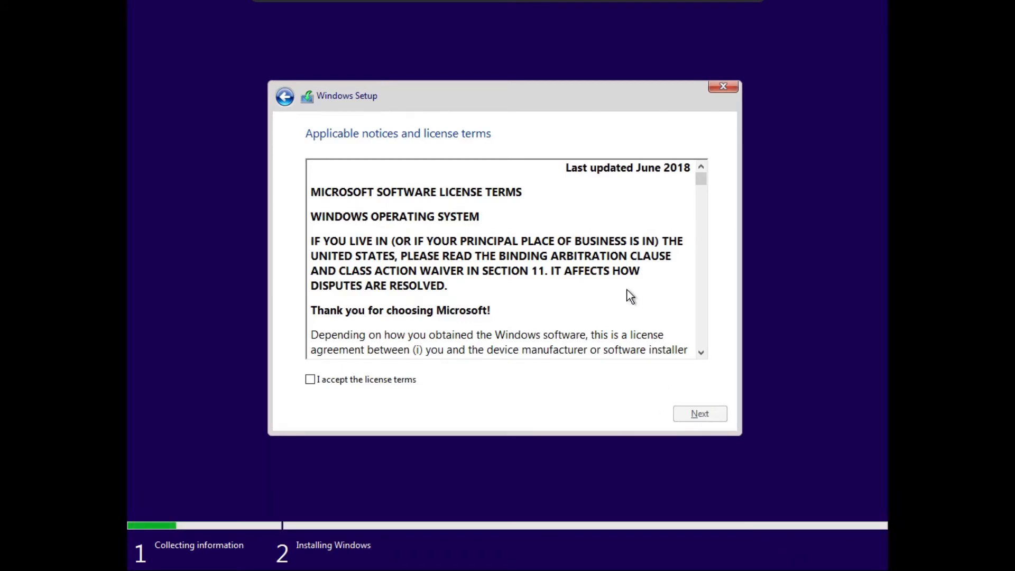
Step: Accept the license terms and choose the Custom (advanced) Windows-only installation
drag(698, 177, 728, 168)
click(319, 379)
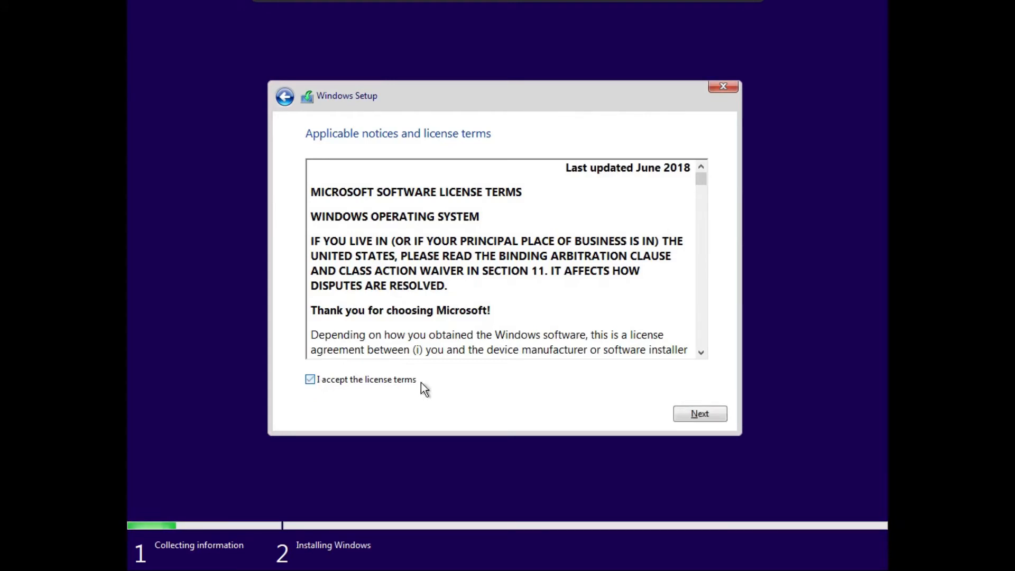
click(694, 418)
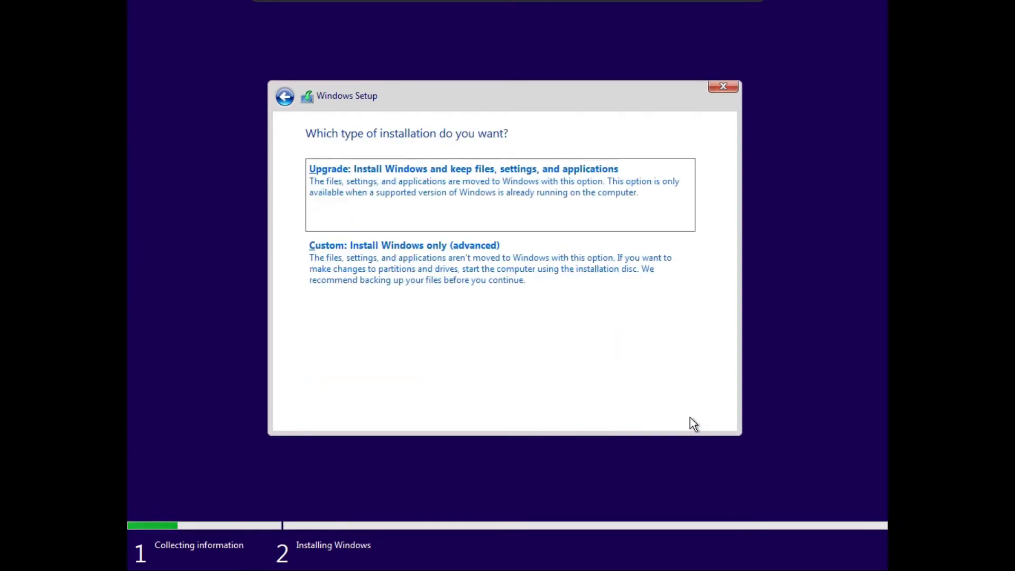
click(497, 293)
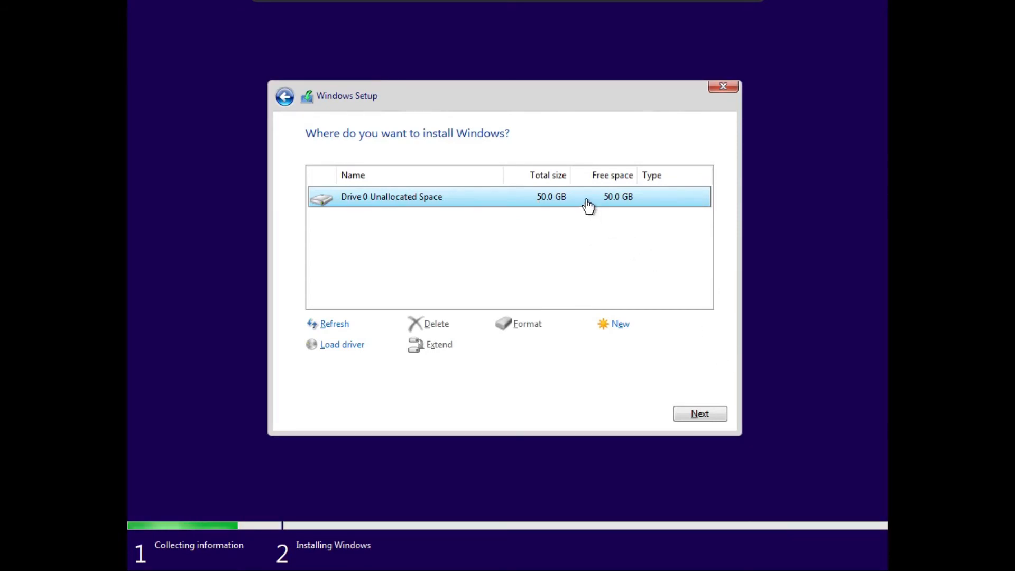
Step: Install Windows onto Drive 0's 50.0 GB unallocated space
click(703, 418)
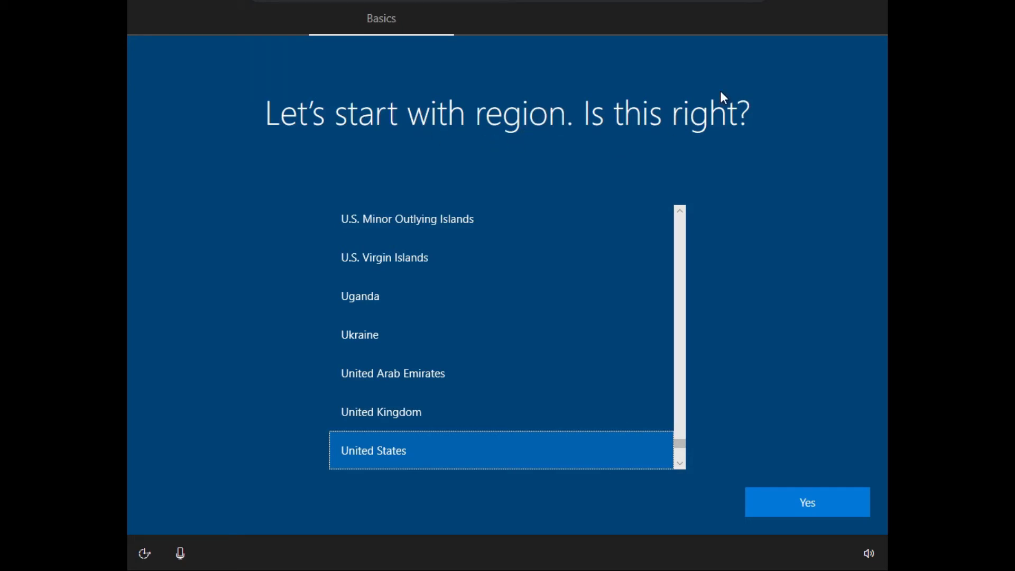
Step: Keep United States selected as the region and confirm it
mouse_move(679, 452)
mouse_down()
mouse_move(680, 421)
mouse_move(681, 452)
mouse_move(675, 444)
mouse_up()
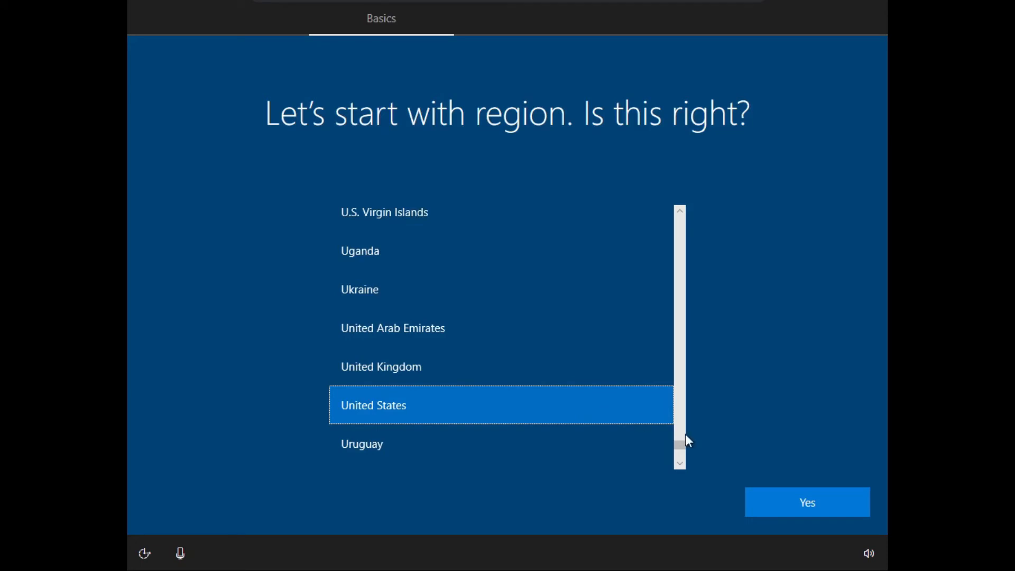
click(818, 504)
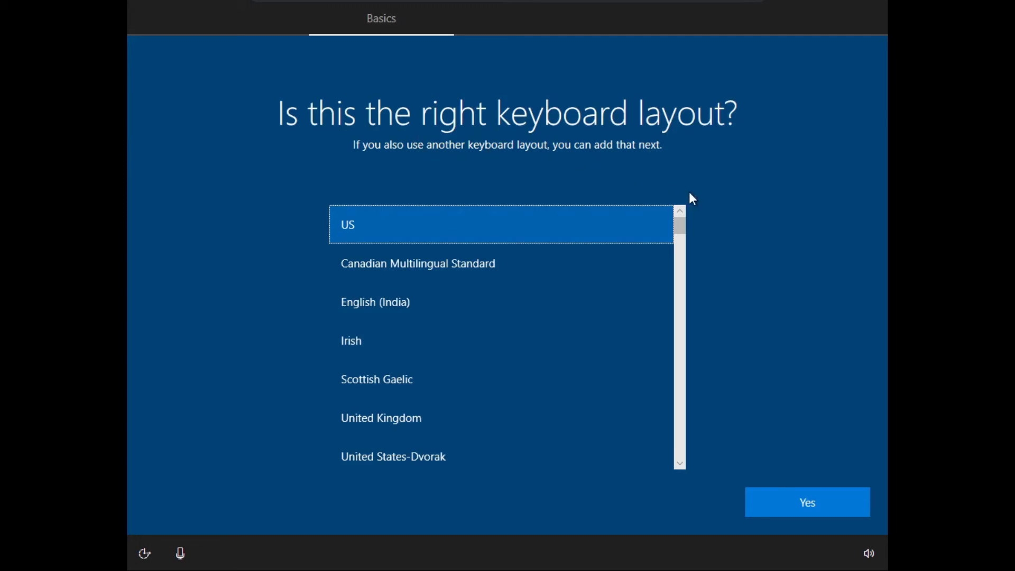
Step: Confirm US as the keyboard layout and skip adding a second layout
click(777, 510)
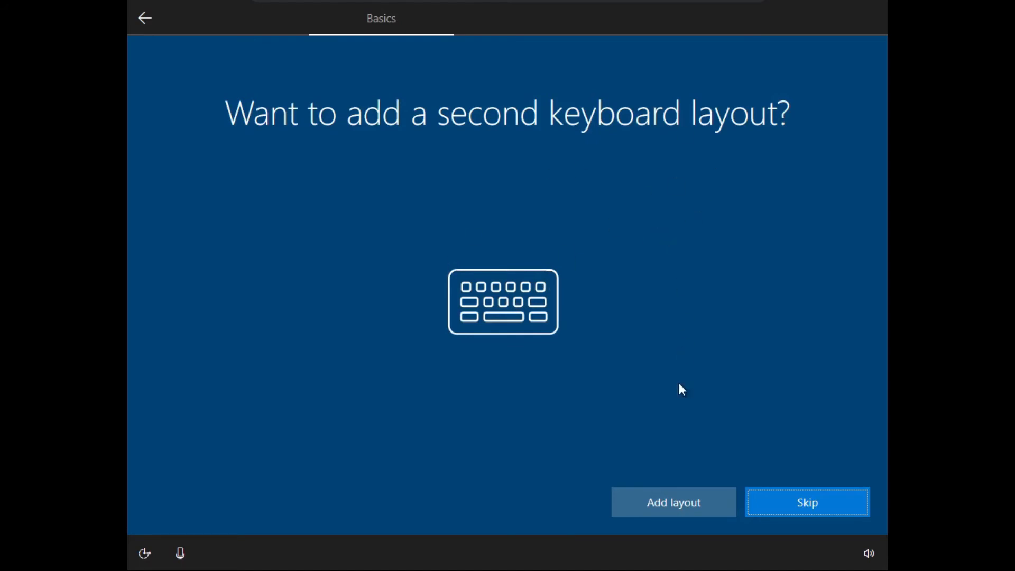
click(815, 506)
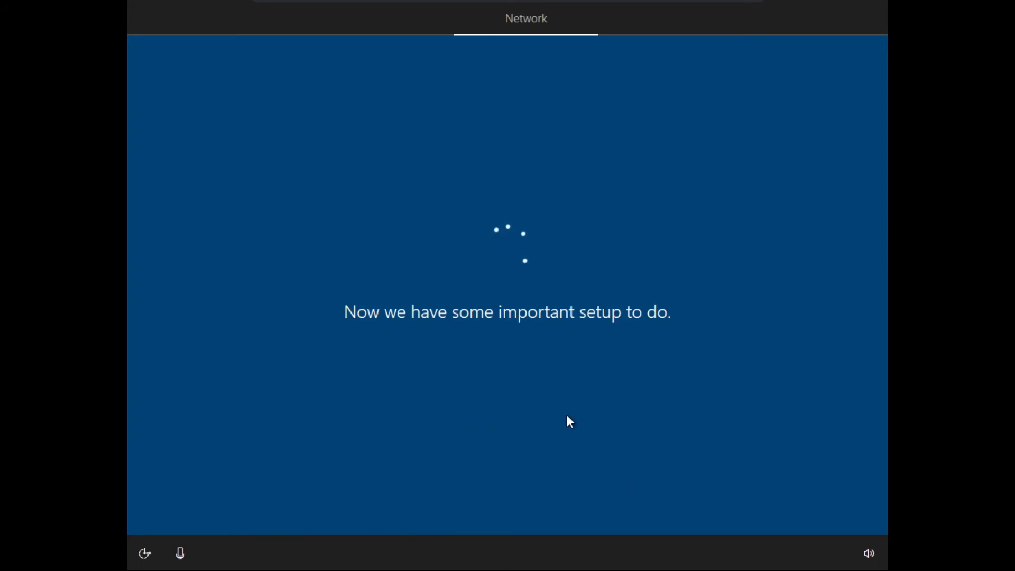
Step: Mute Cortana's voice listening during setup with the microphone icon
click(180, 555)
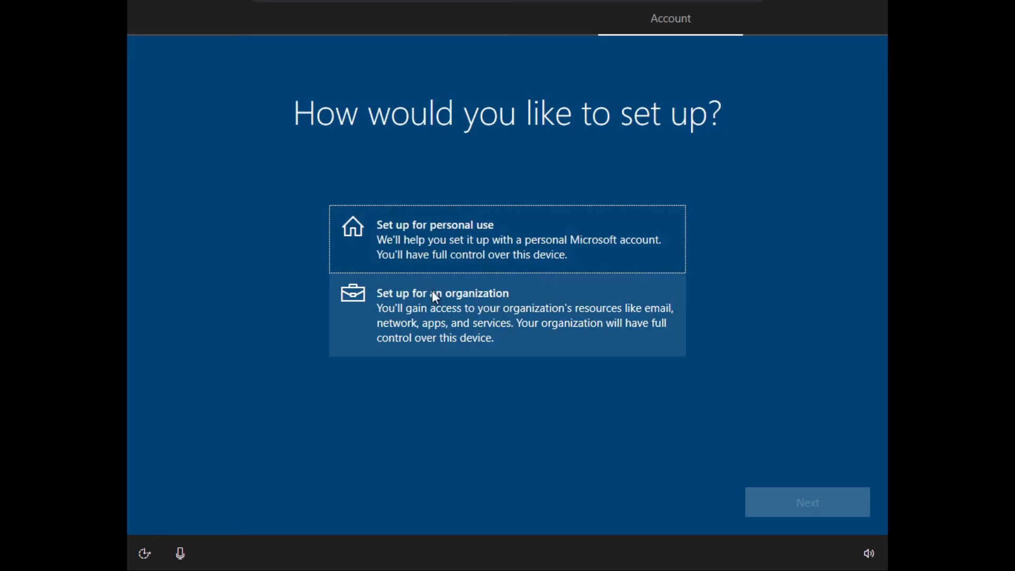
Step: Set the PC up for personal use and choose an offline local account
click(511, 238)
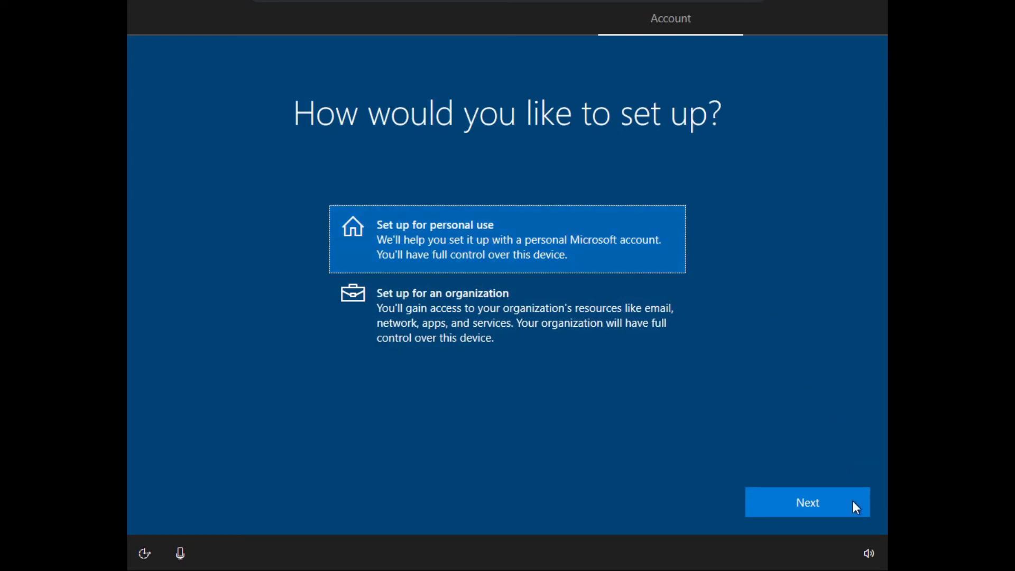
click(827, 500)
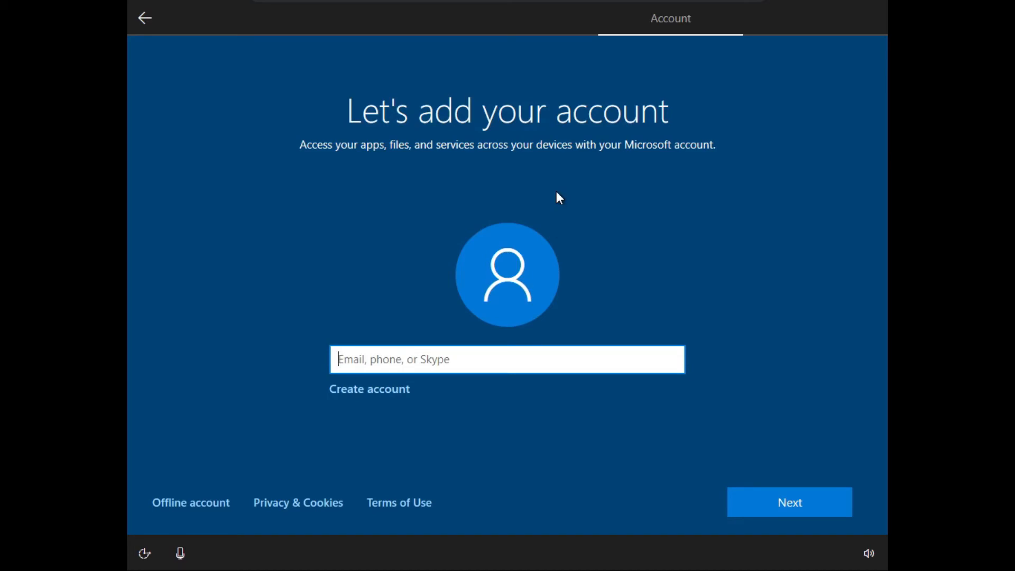
click(214, 510)
click(191, 503)
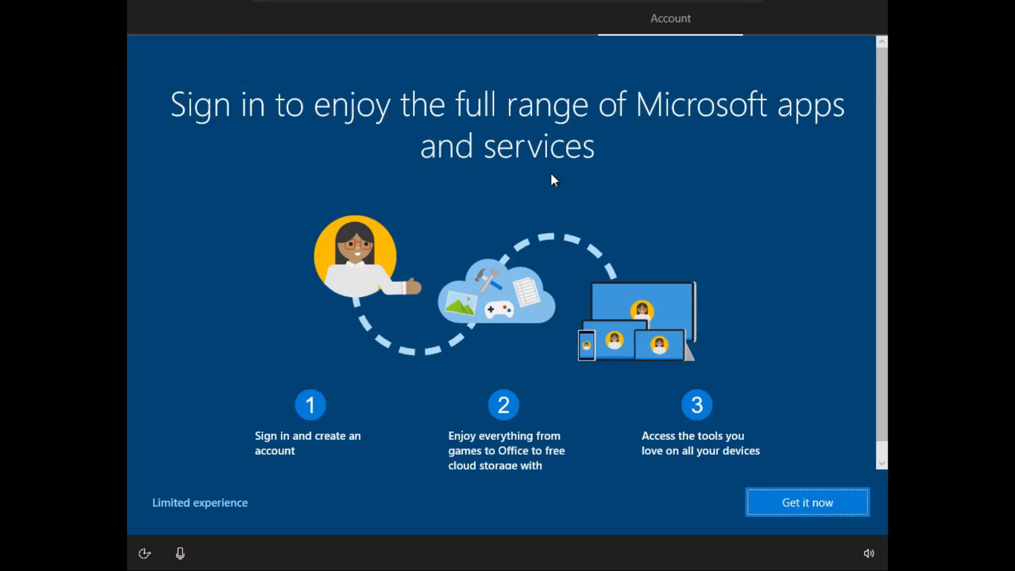
Step: Decline Microsoft sign-in with Limited experience and name the local user 'Test Machine'
click(218, 506)
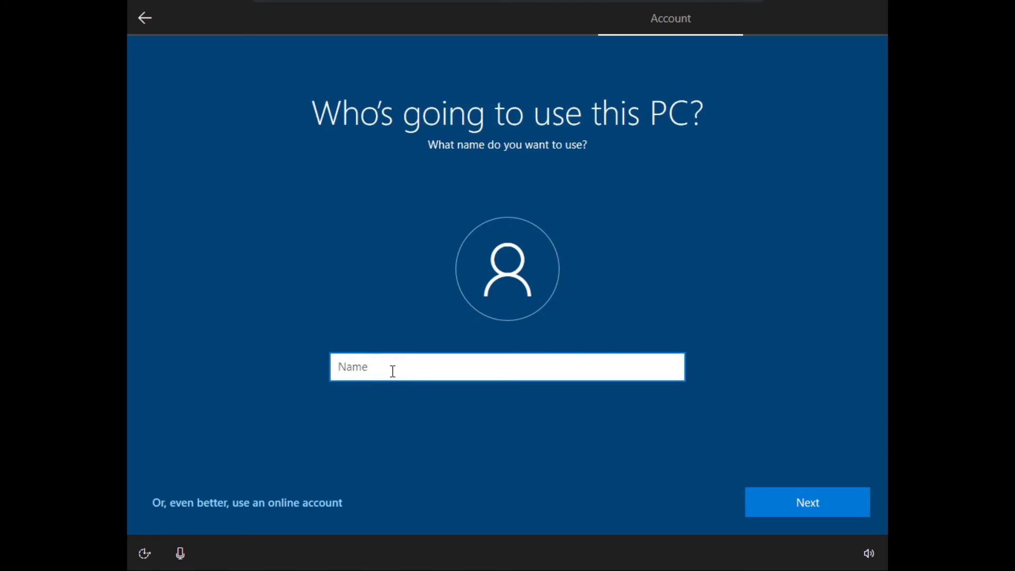
text(Test Machine)
click(764, 504)
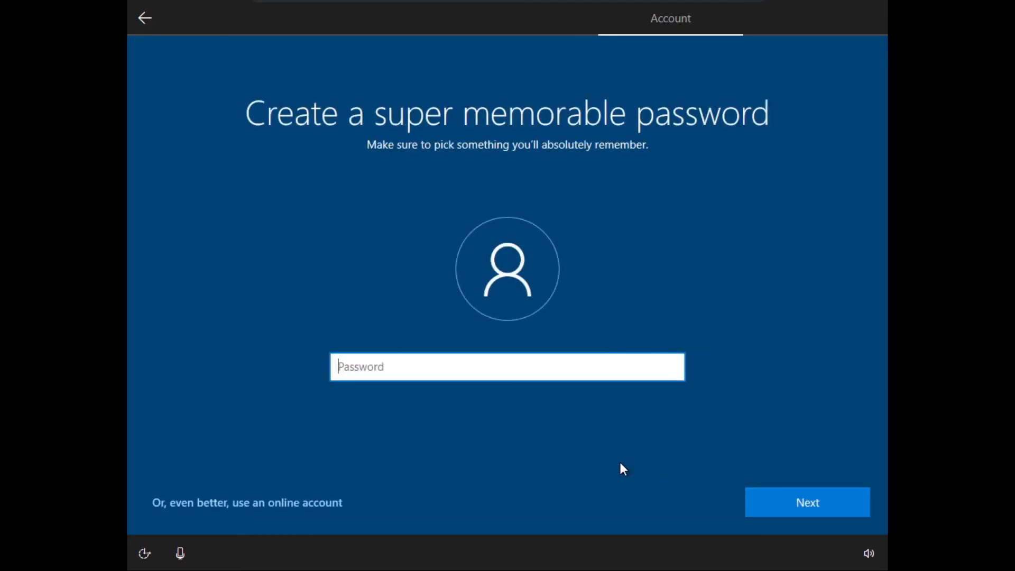
Step: Enter and confirm the local account password
text(password)
key(Return)
text(pas)
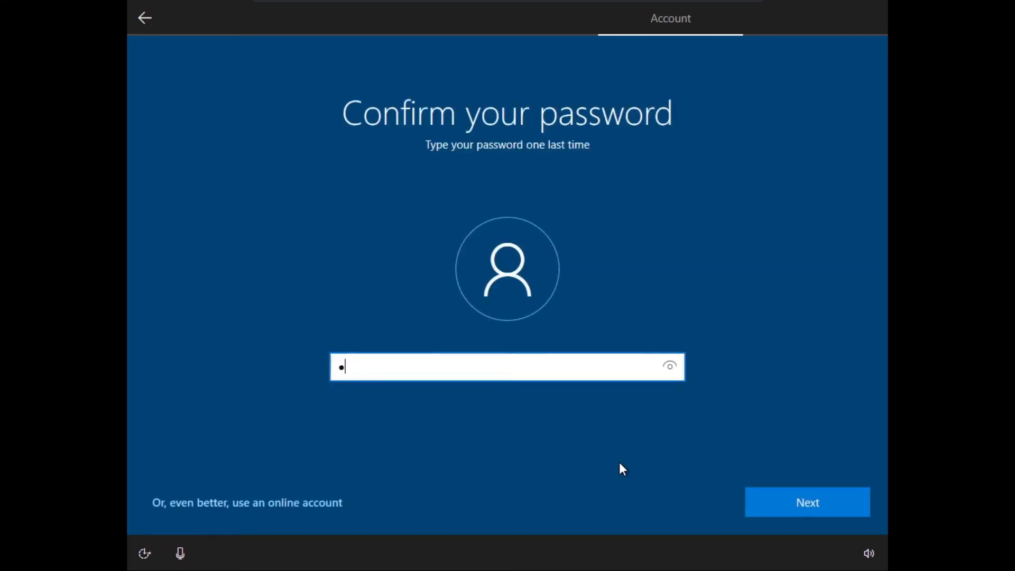
text(sword)
key(Return)
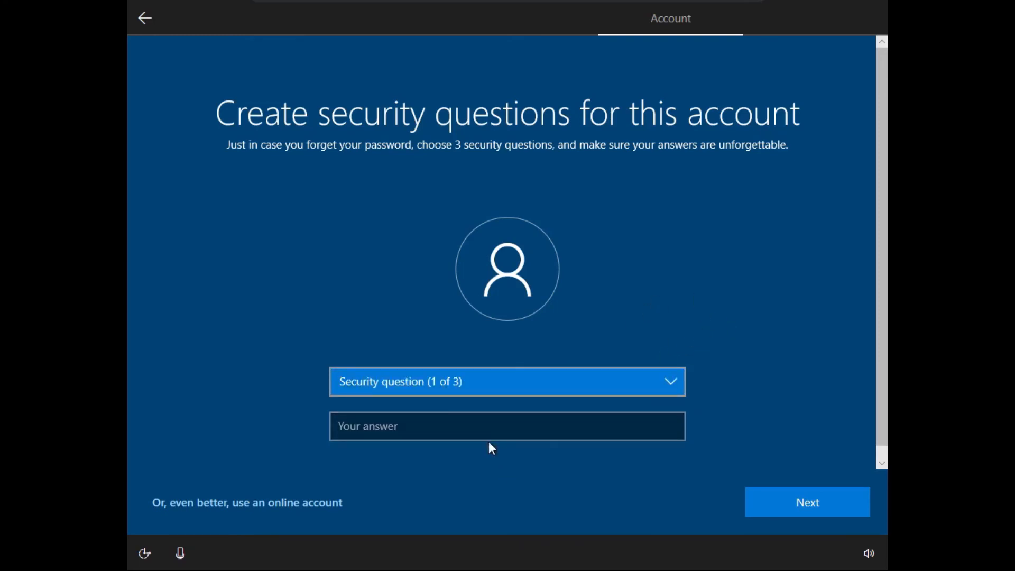
Step: Pick the birth city question as the first security question and enter its answer
click(432, 424)
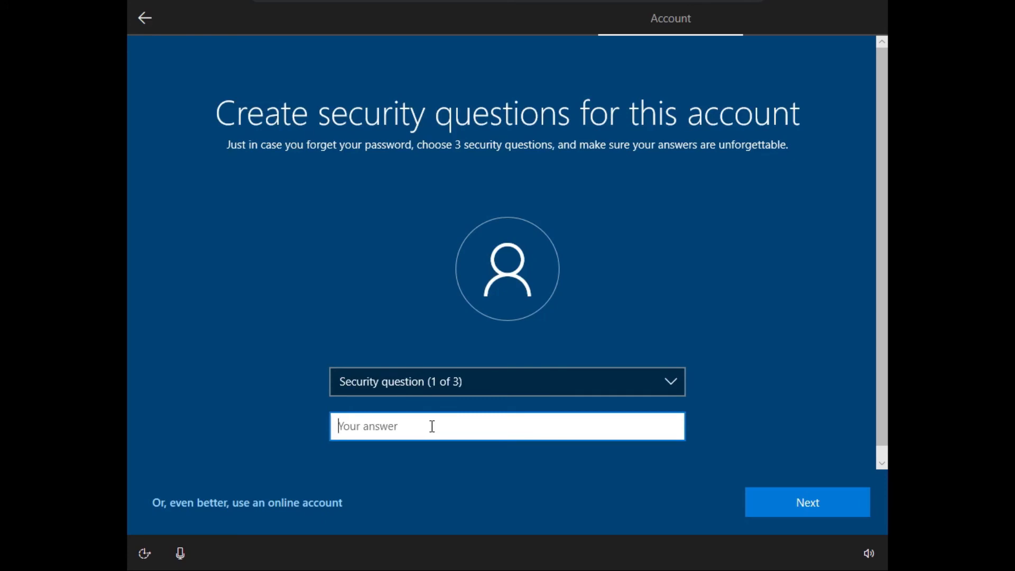
click(423, 378)
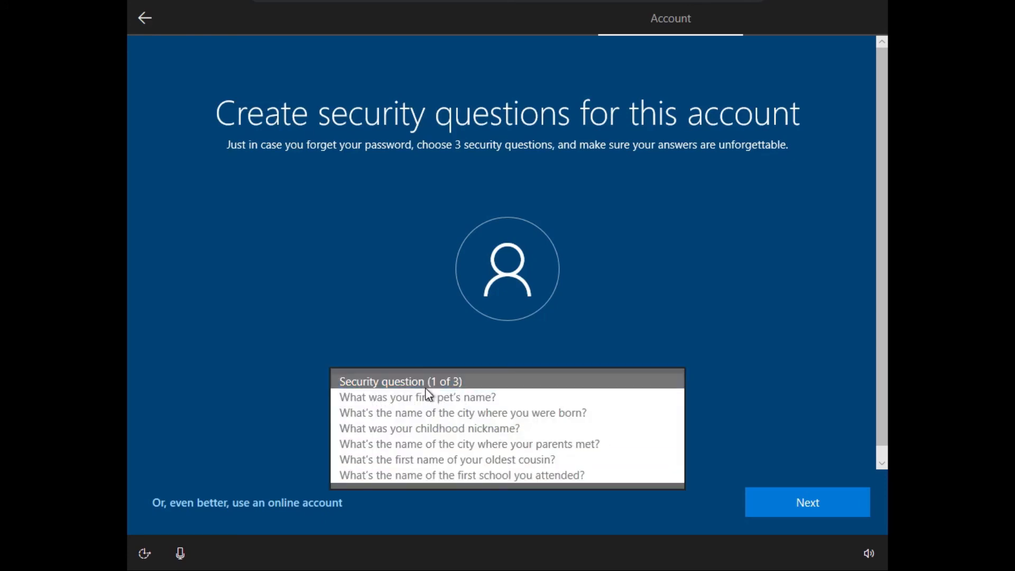
click(552, 412)
click(516, 425)
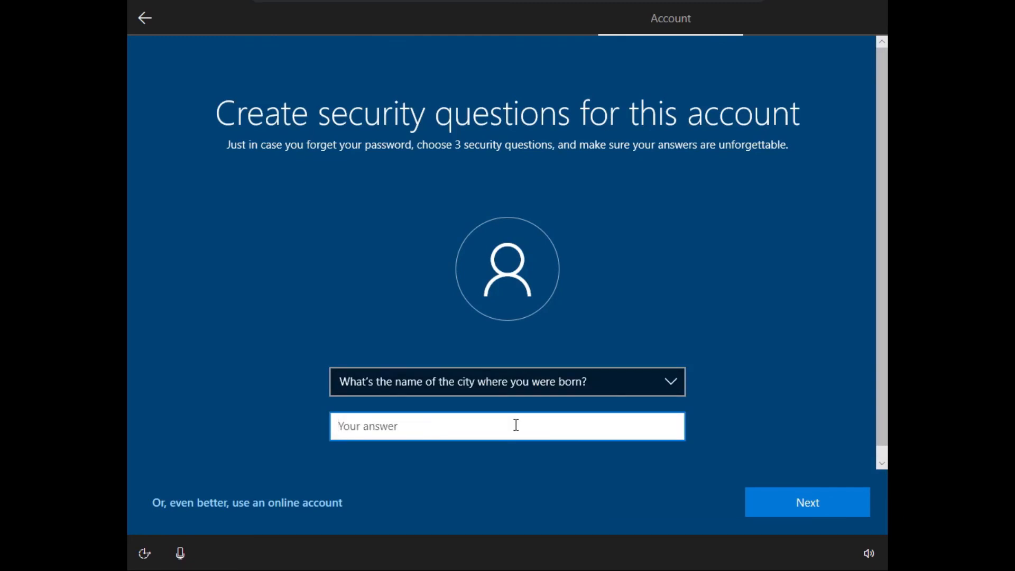
text(New Your)
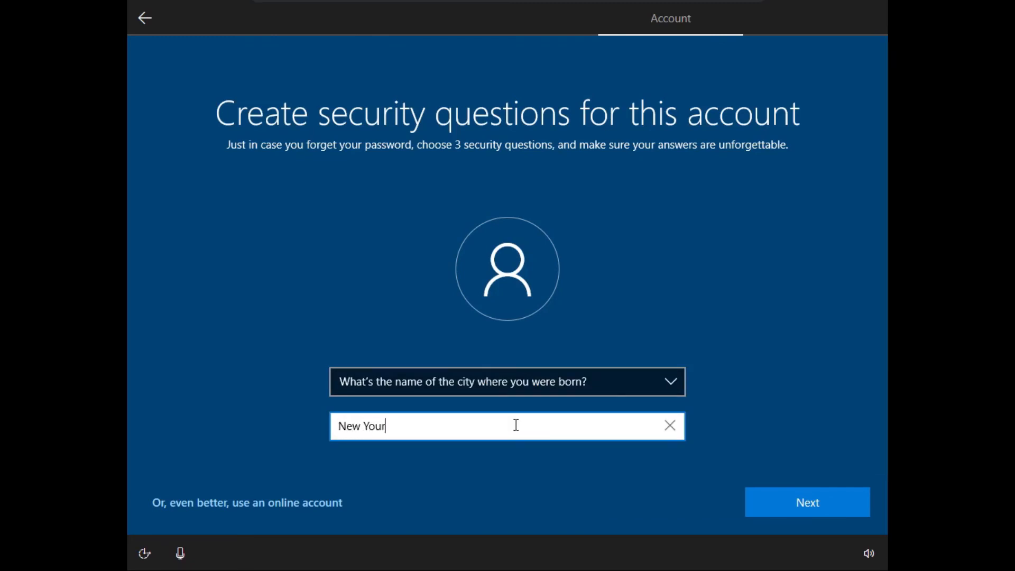
key(BackSpace)
text(rk City)
click(828, 503)
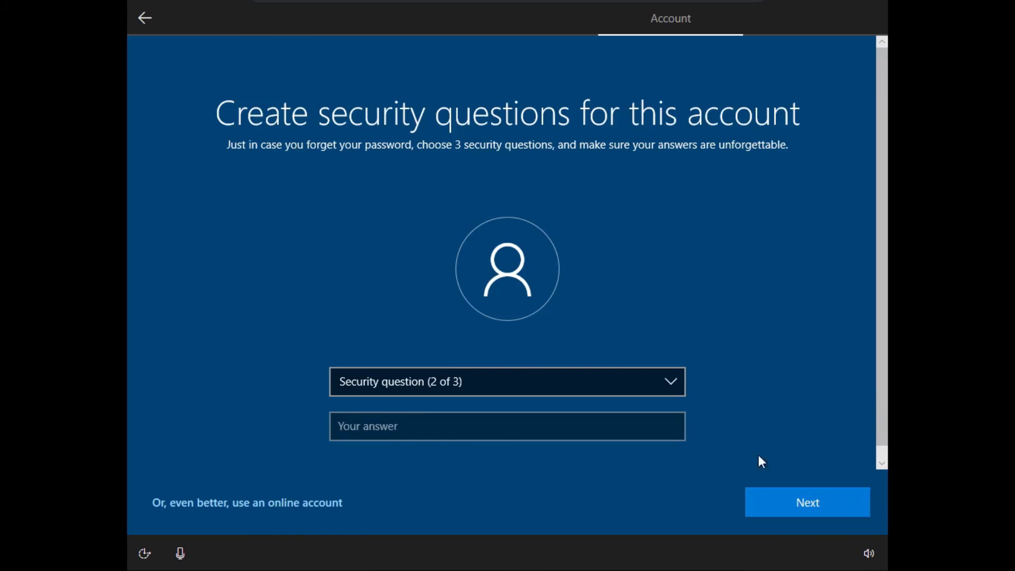
Step: Choose the oldest cousin question as the second and type its answer
click(584, 385)
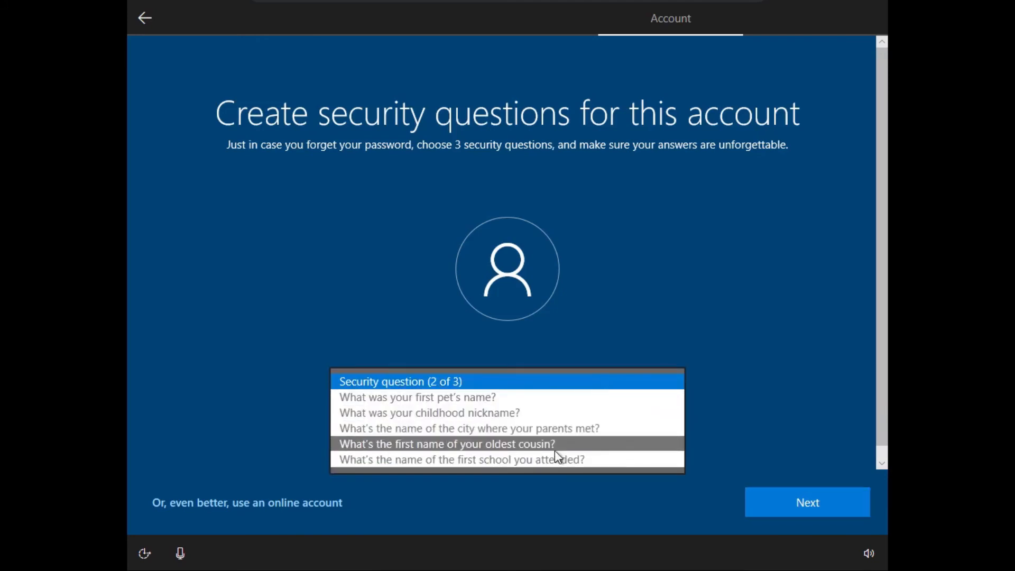
click(528, 427)
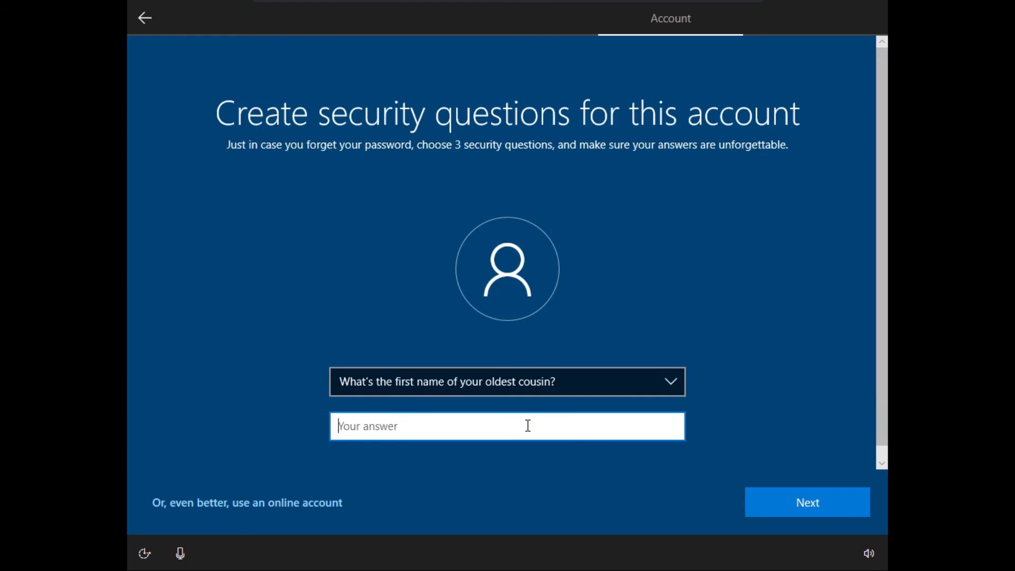
text(John Smith)
click(781, 493)
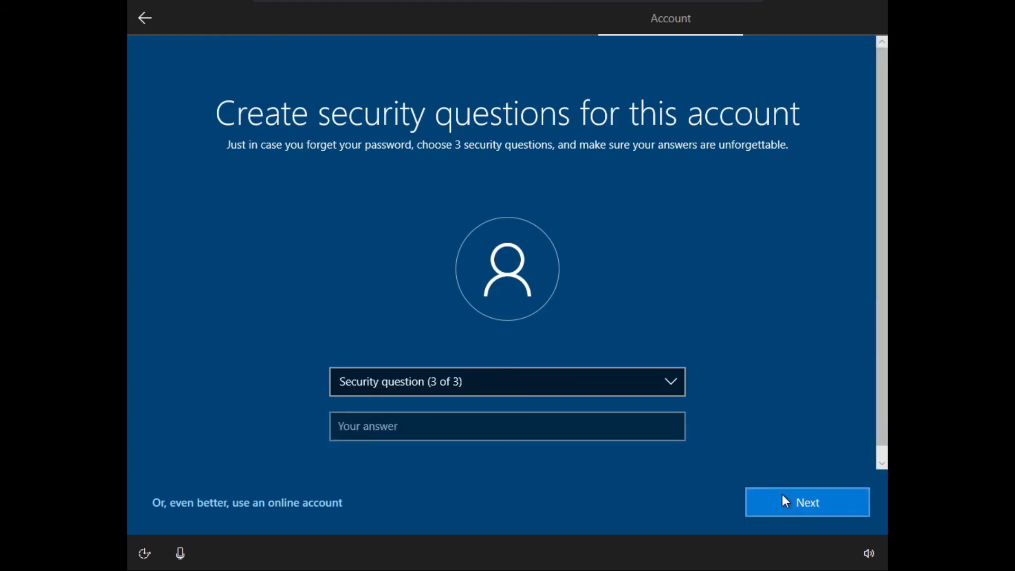
Step: Pick the where-parents-met question as the third, answer it, and submit
click(605, 379)
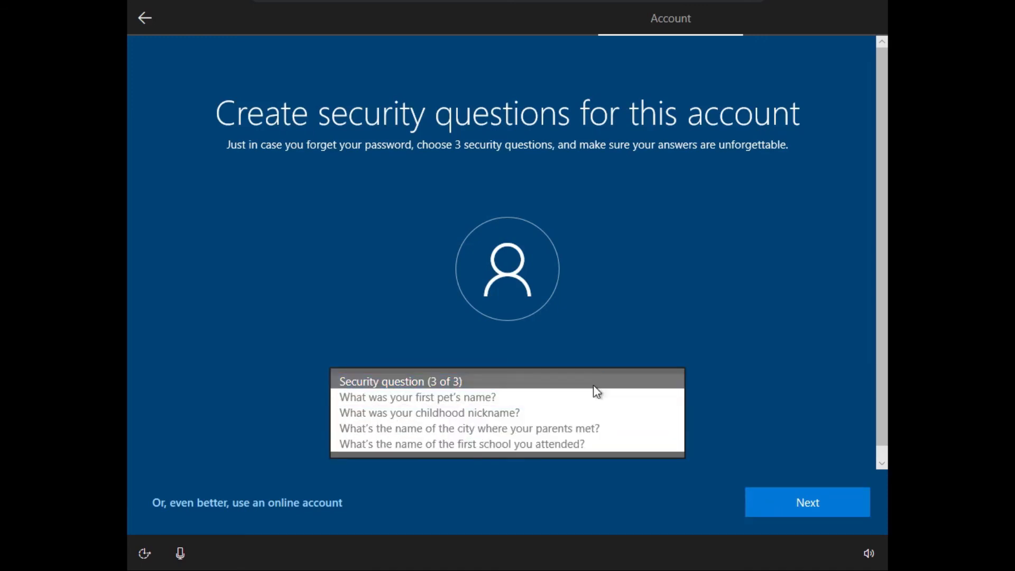
click(571, 411)
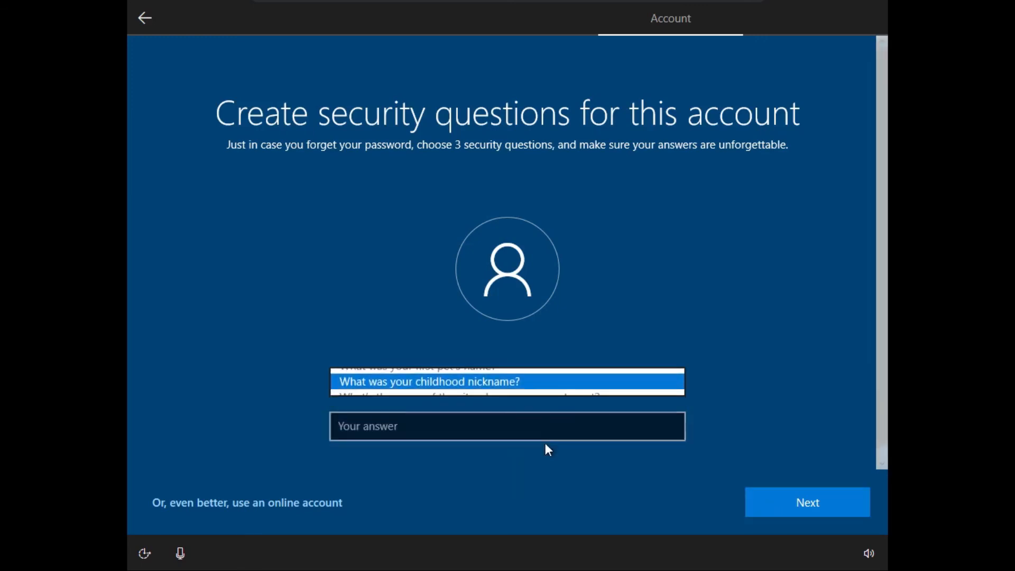
click(549, 371)
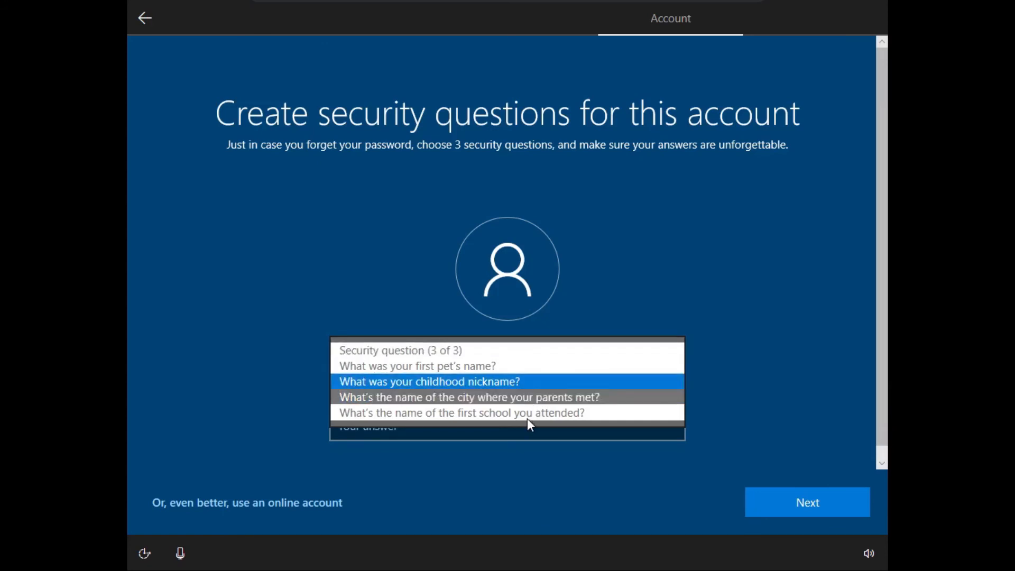
click(592, 397)
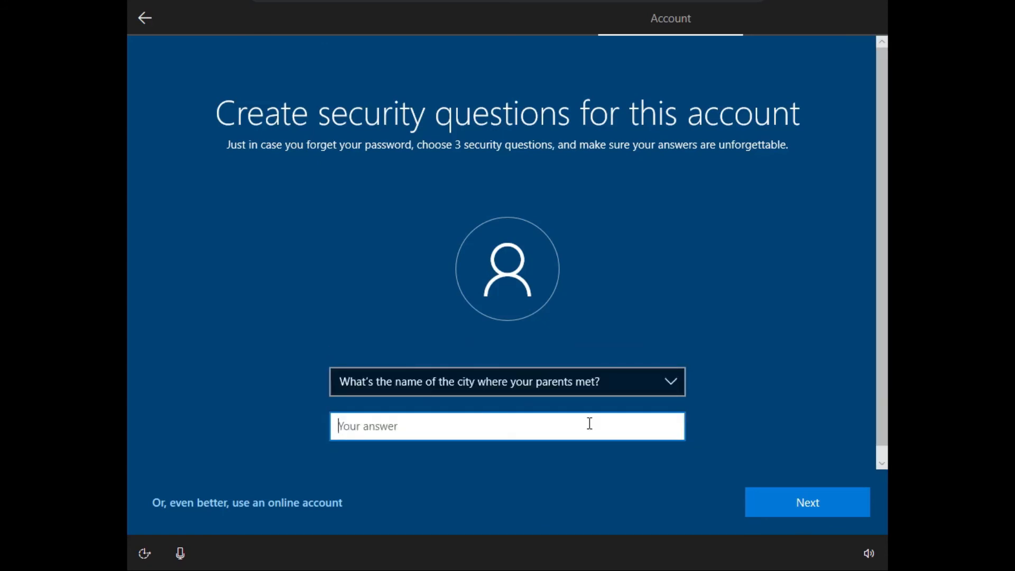
text(New You)
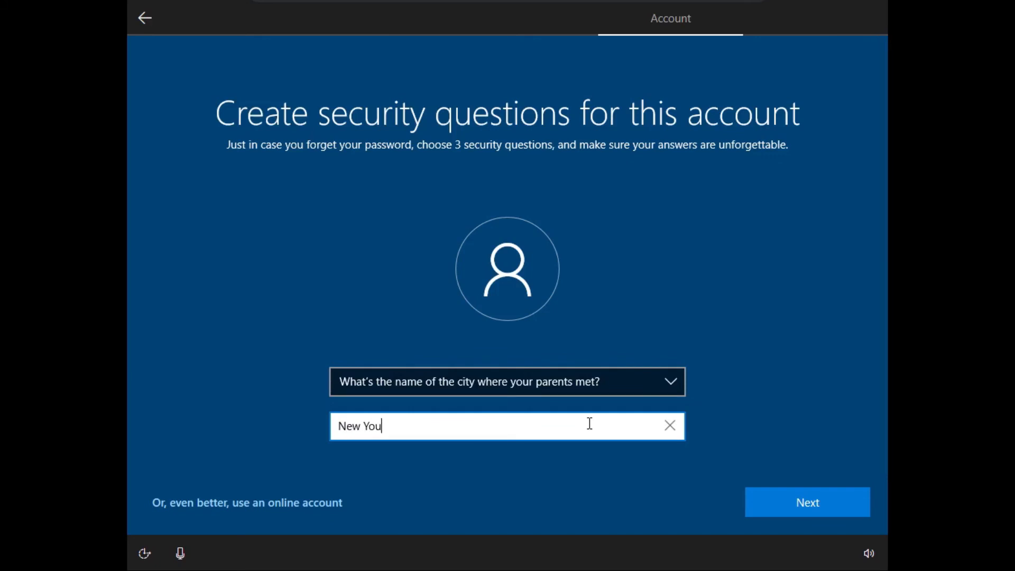
key(BackSpace)
text(rk City)
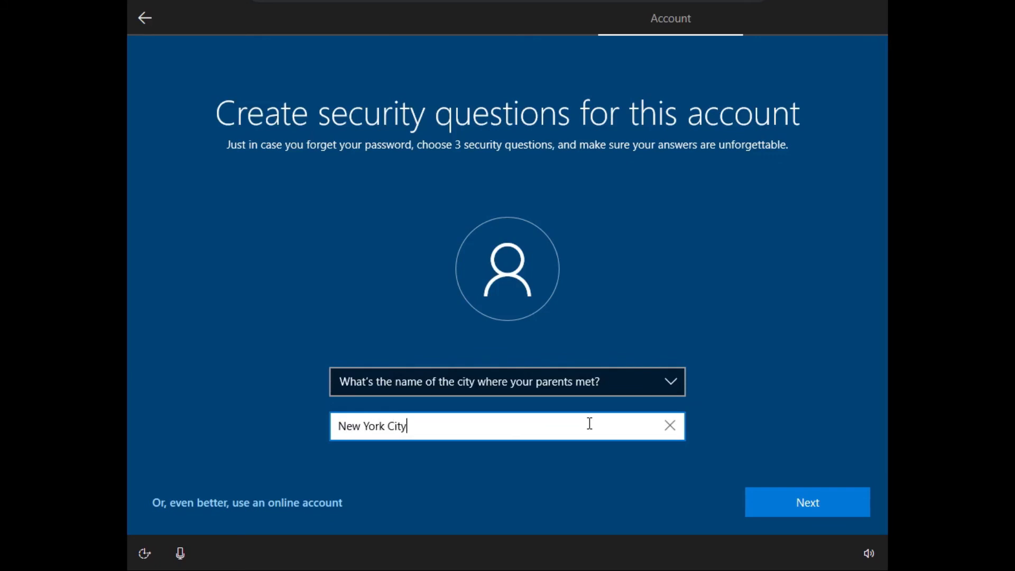
click(794, 483)
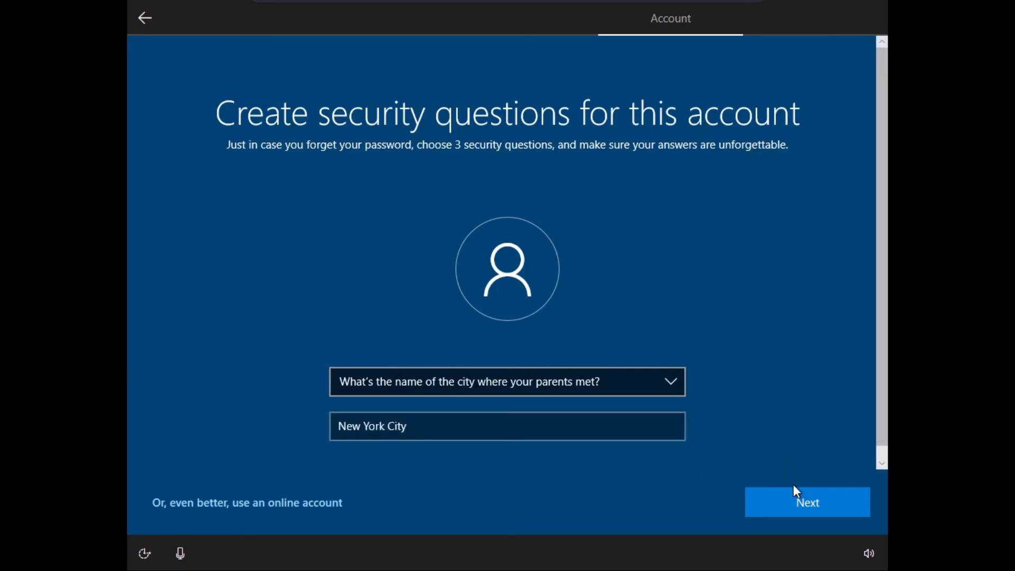
click(790, 501)
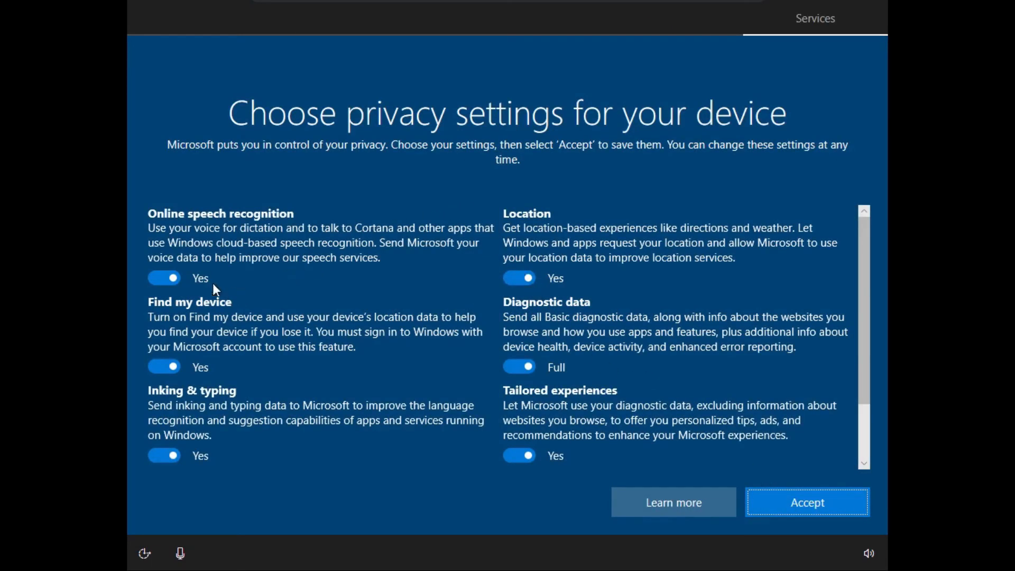
Step: Turn off online speech recognition, Find my device, Inking & typing, Advertising ID and Tailored experiences
click(160, 277)
click(170, 379)
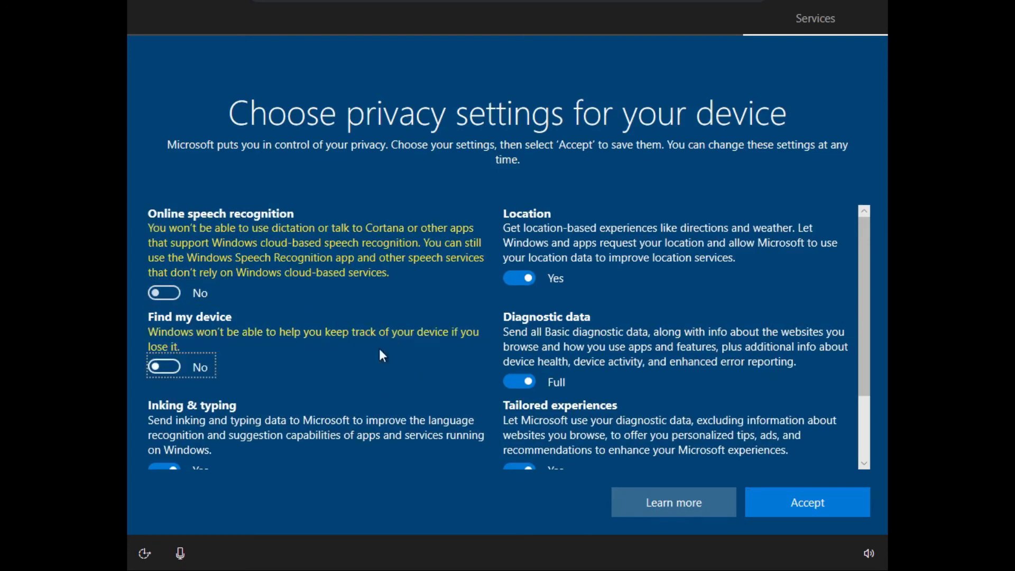
scroll(862, 325, down, 1)
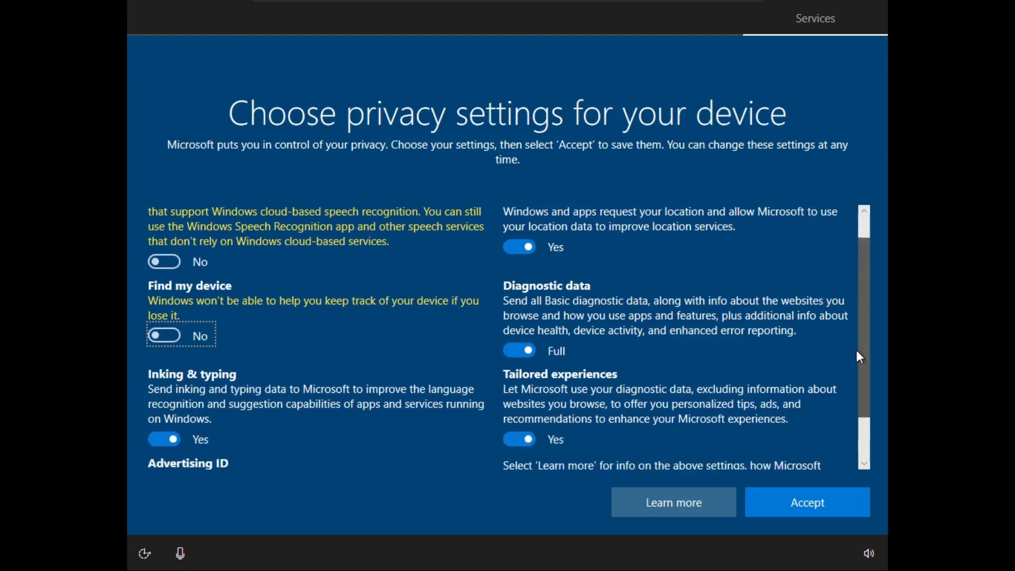
click(170, 424)
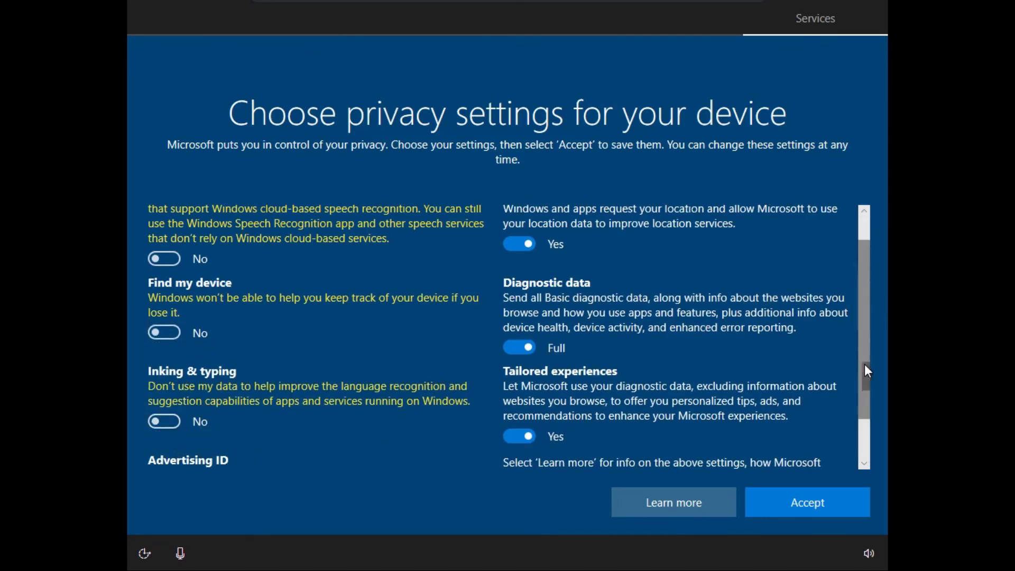
scroll(864, 363, down, 2)
click(164, 455)
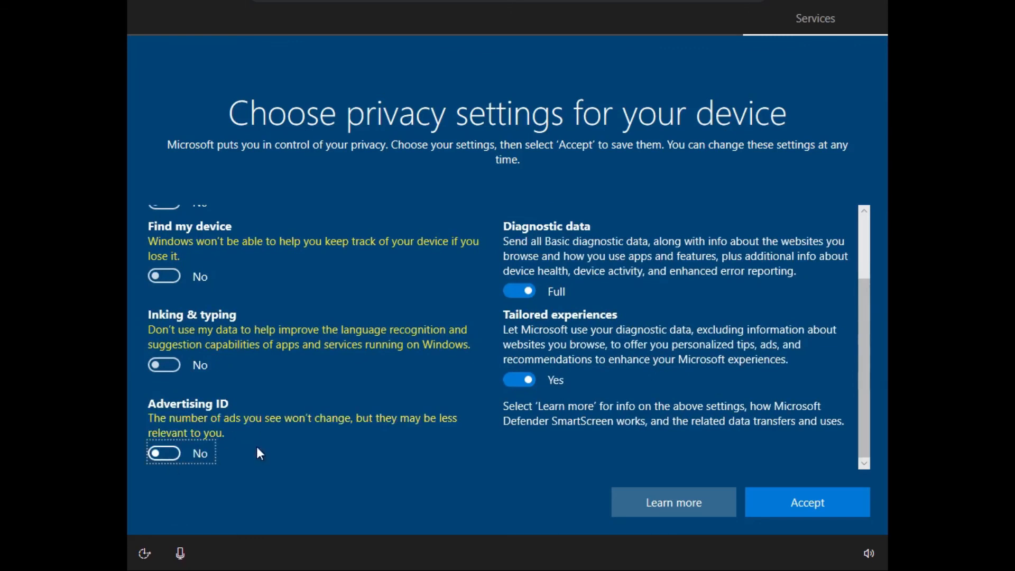
click(520, 377)
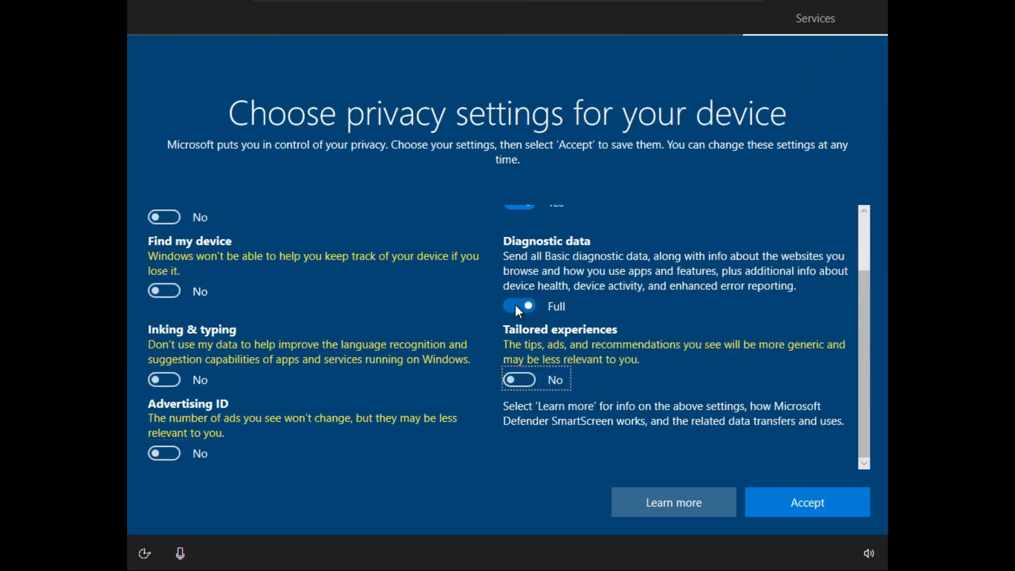
Step: Set Diagnostic data to Basic and accept the privacy settings
click(515, 305)
click(516, 306)
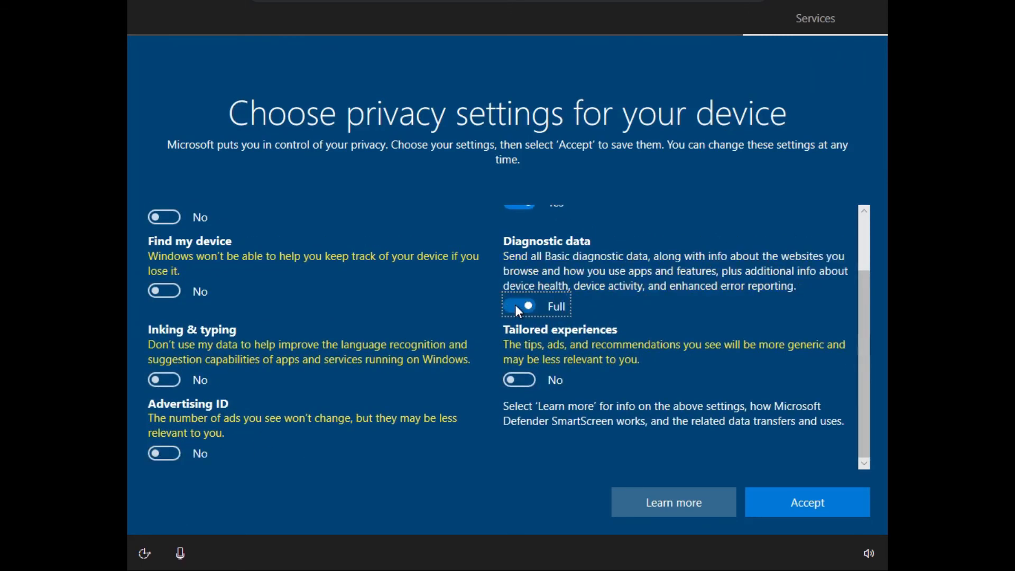
click(515, 304)
scroll(515, 305, up, 3)
click(845, 508)
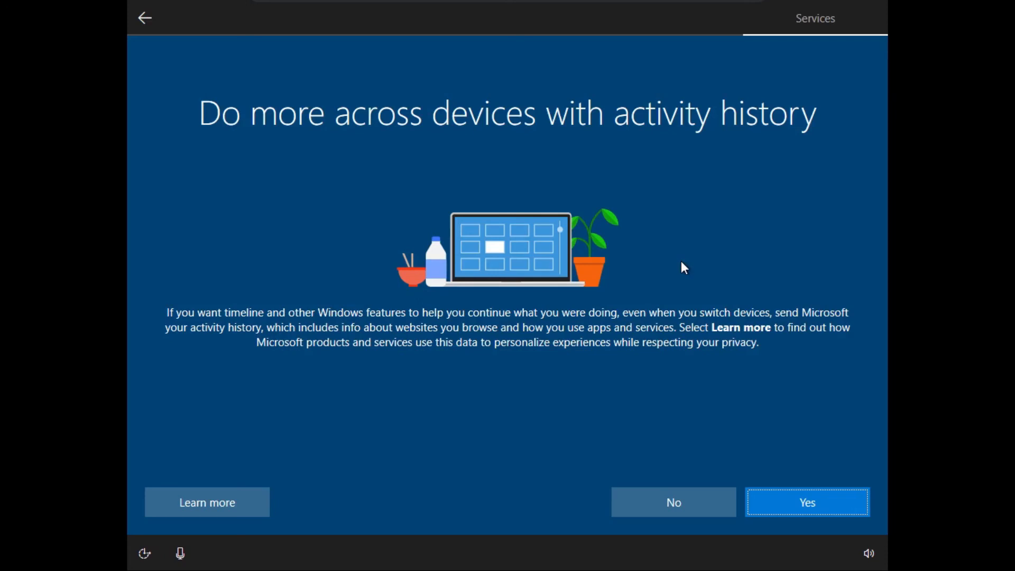
Step: Decline sending activity history and choose Not now for Cortana
click(642, 504)
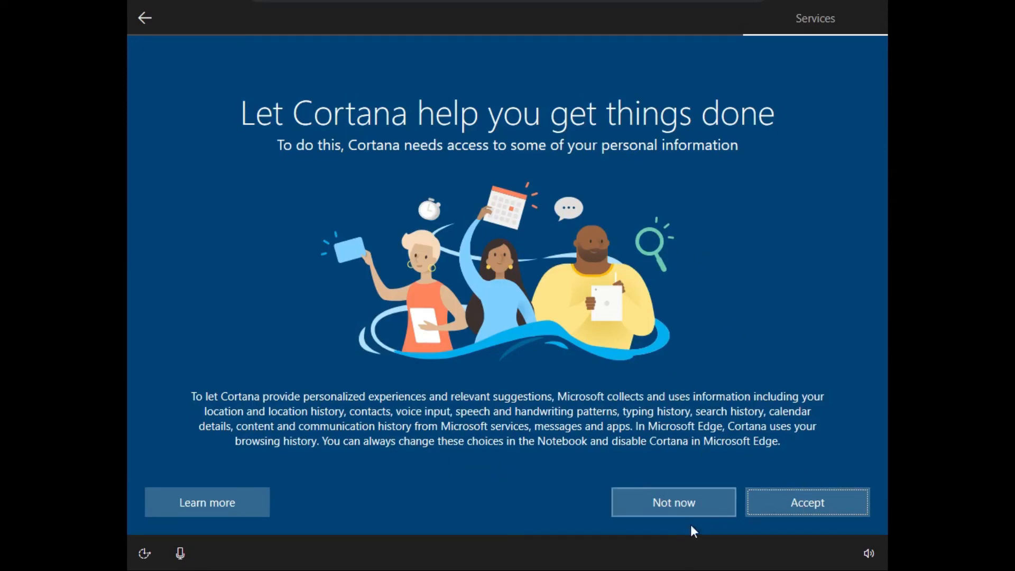
click(670, 502)
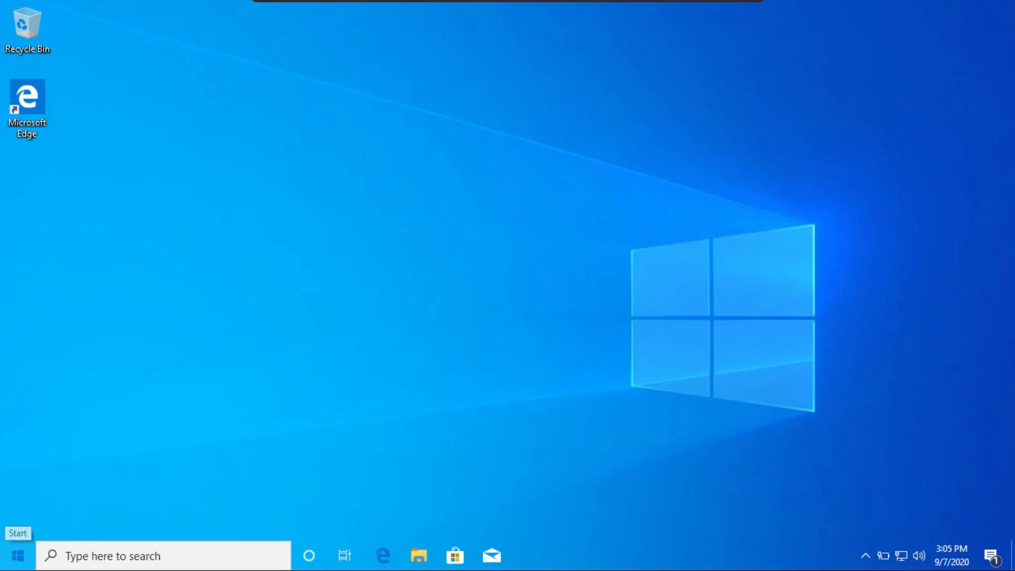
Step: Open the Start menu on the new Windows 10 desktop
click(18, 555)
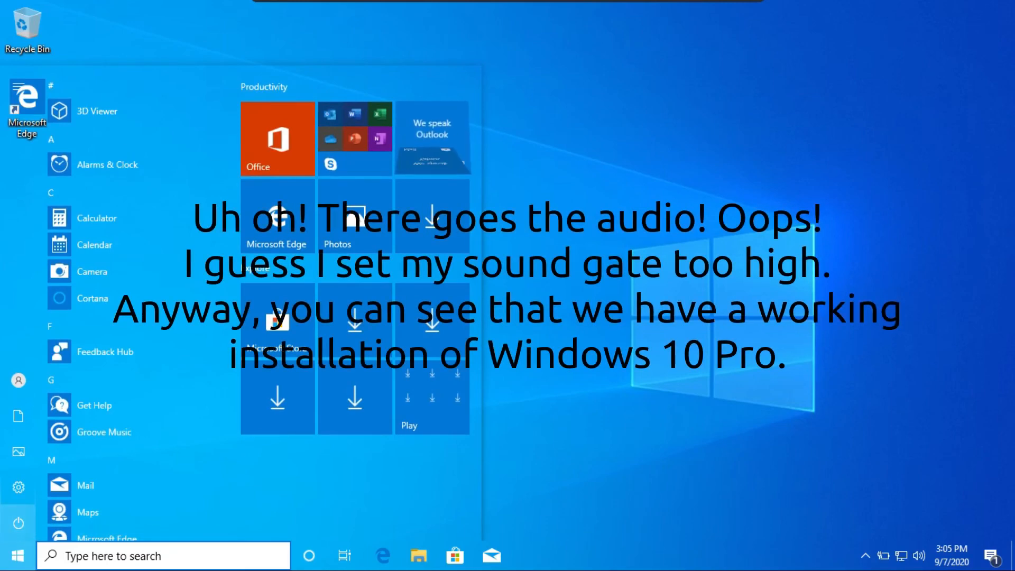